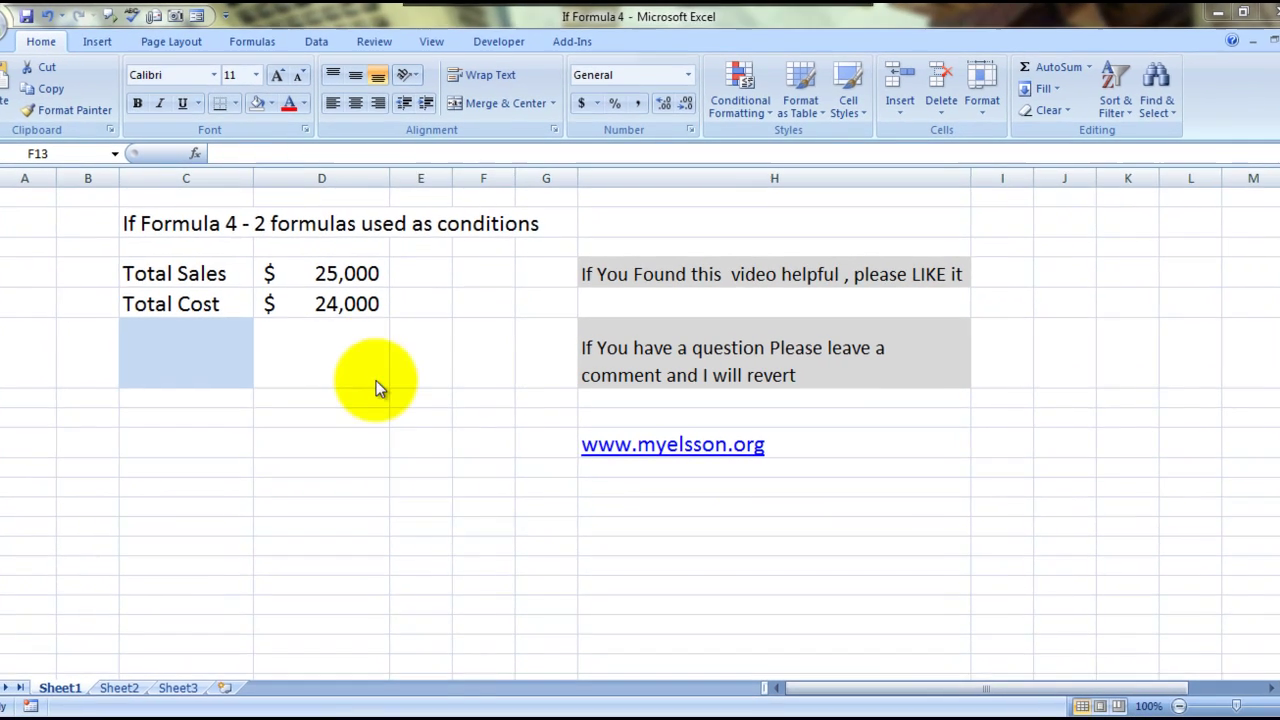
# Enter =D4-D5 in D6 to show Total Sales minus Total Cost.
pyautogui.press('Up')
pyautogui.press('Up')
pyautogui.press('Up')
pyautogui.press('Up')
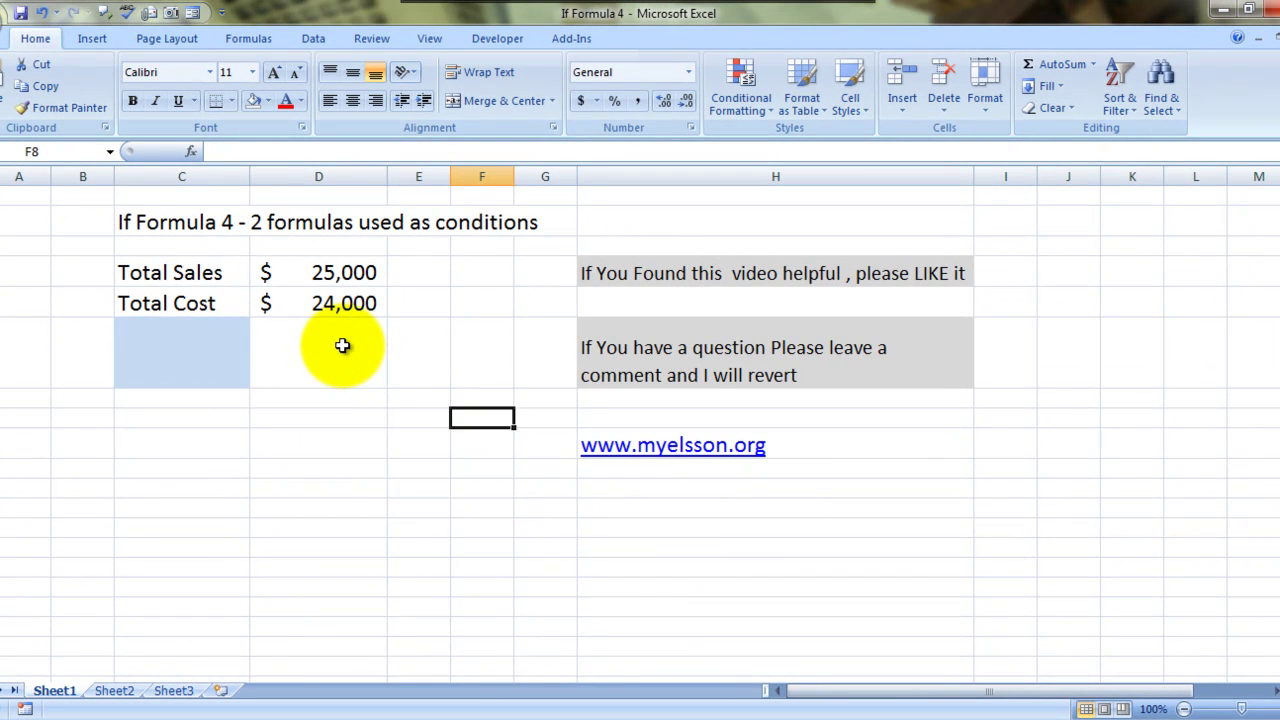
pyautogui.press('Up')
pyautogui.press('Up')
pyautogui.press('Left')
pyautogui.press('Left')
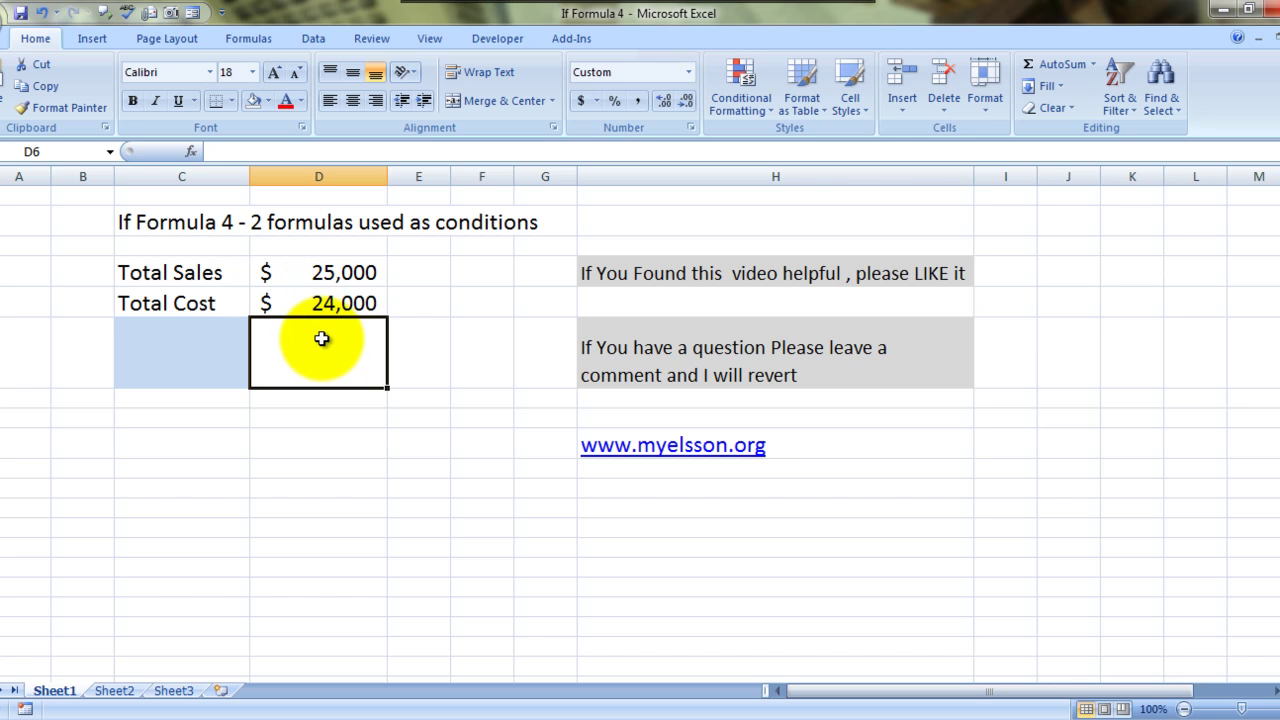
pyautogui.write('=')
pyautogui.press('Up')
pyautogui.press('Up')
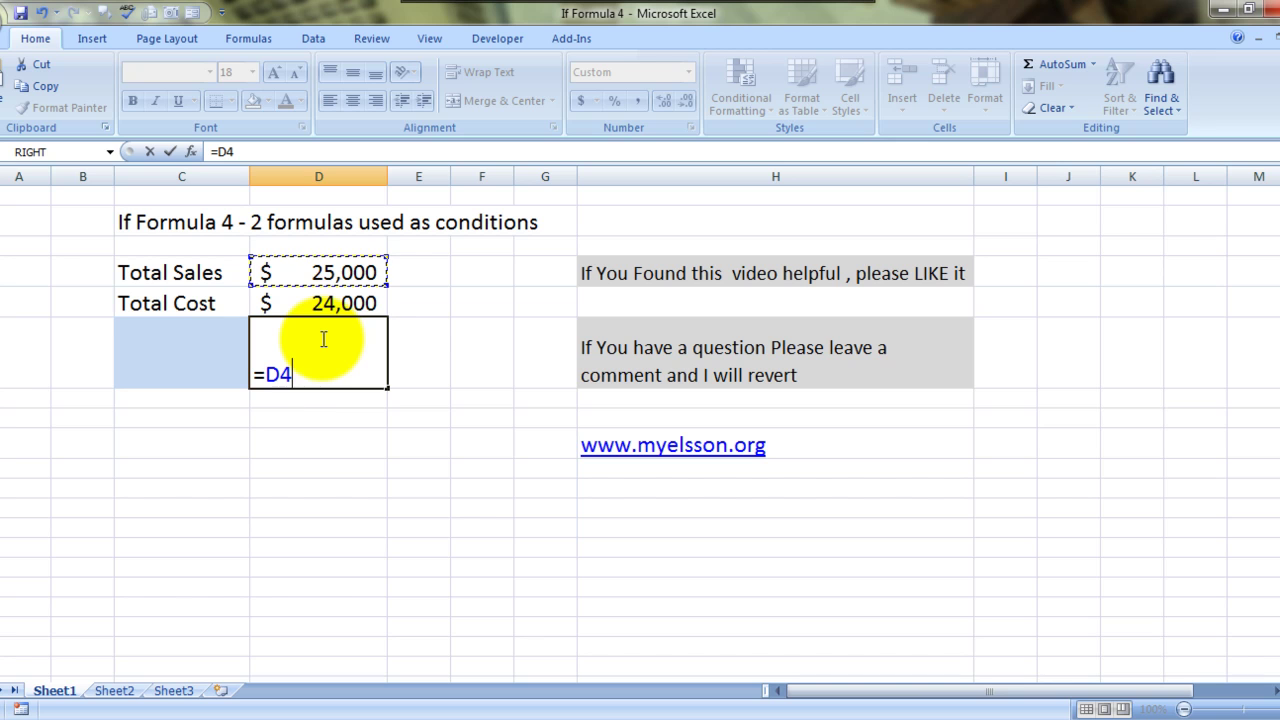
pyautogui.write('-')
pyautogui.press('Up')
pyautogui.press('Return')
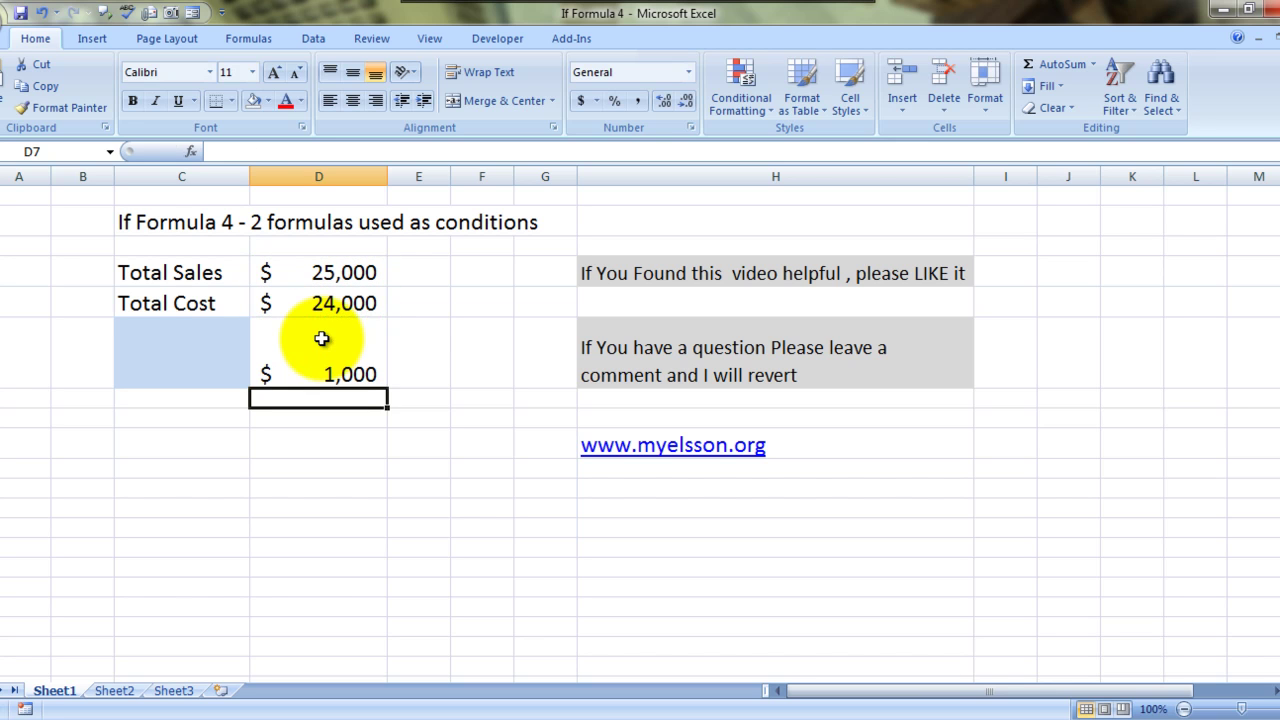
pyautogui.click(335, 360)
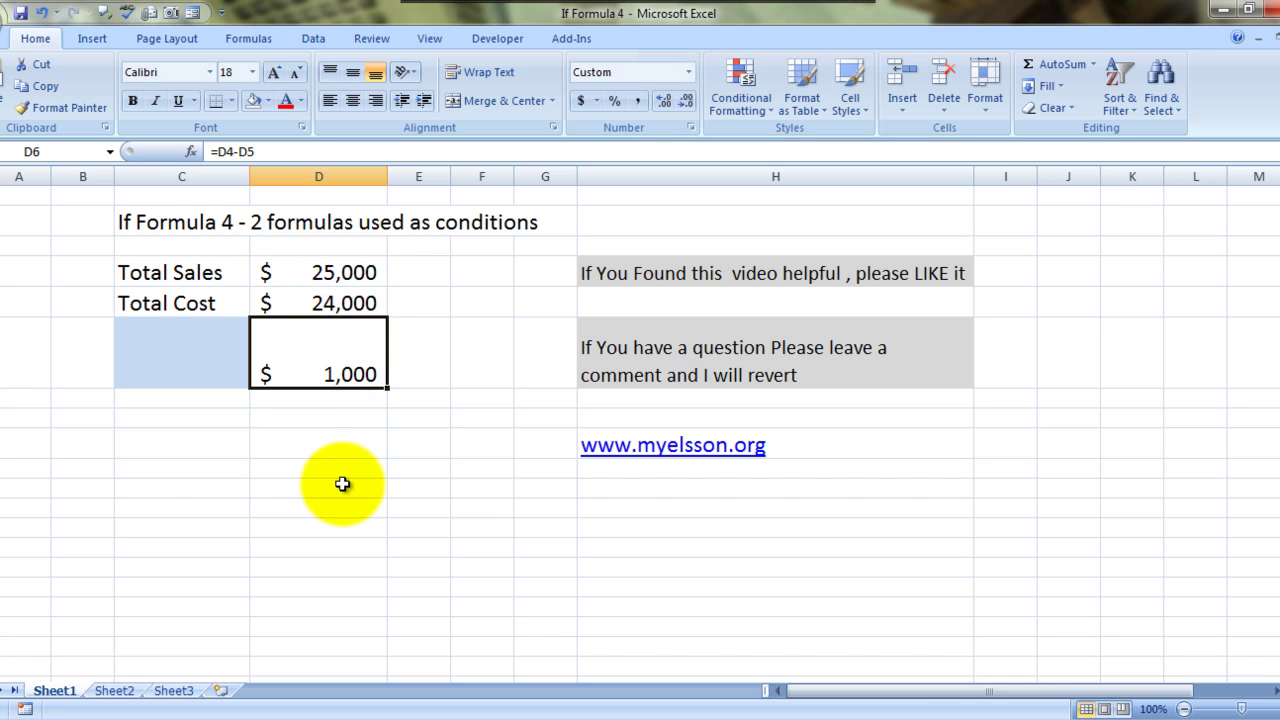
# Change Total Sales in D4 to 12,000 so the difference reads (12,000).
pyautogui.press('Up')
pyautogui.press('Up')
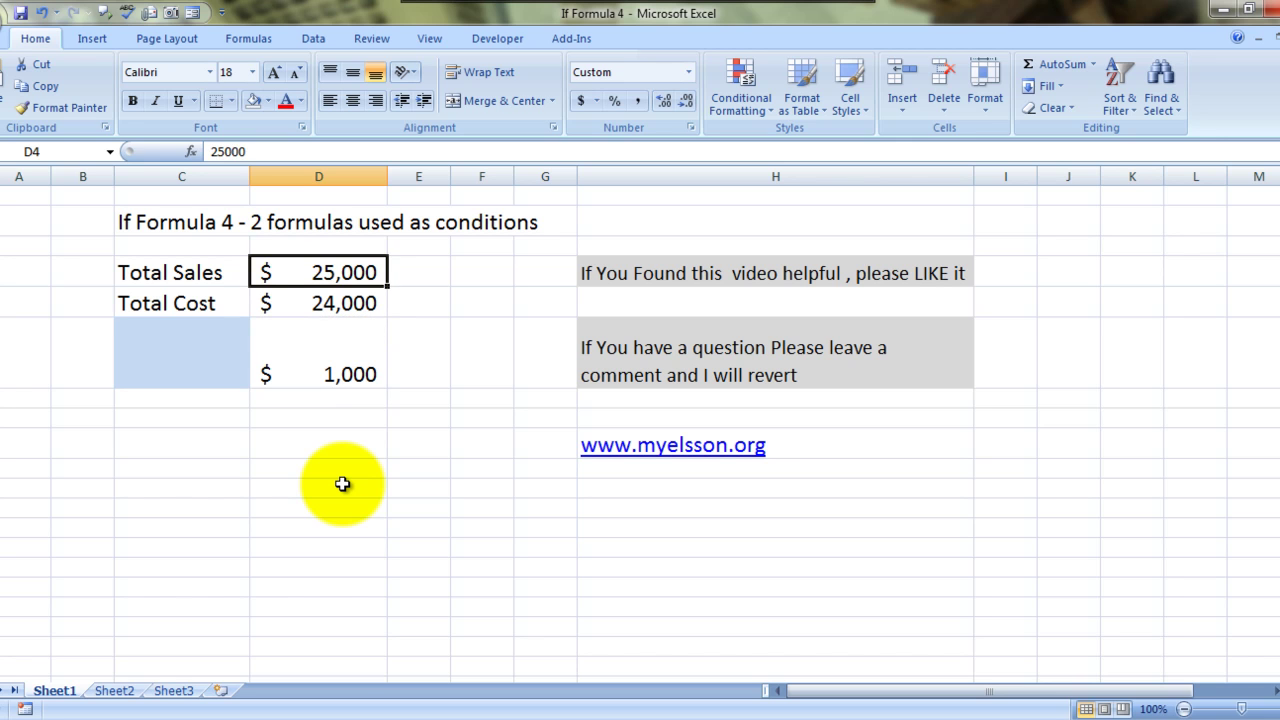
pyautogui.write('12')
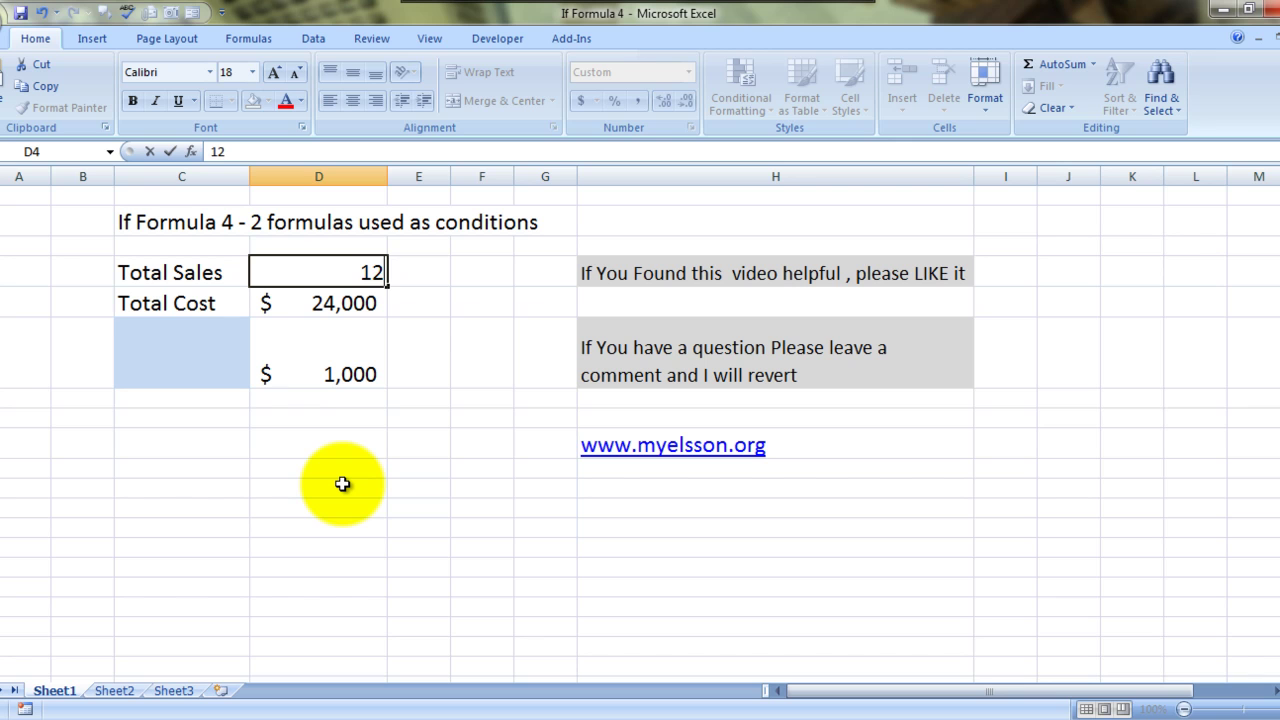
pyautogui.write('000')
pyautogui.press('Return')
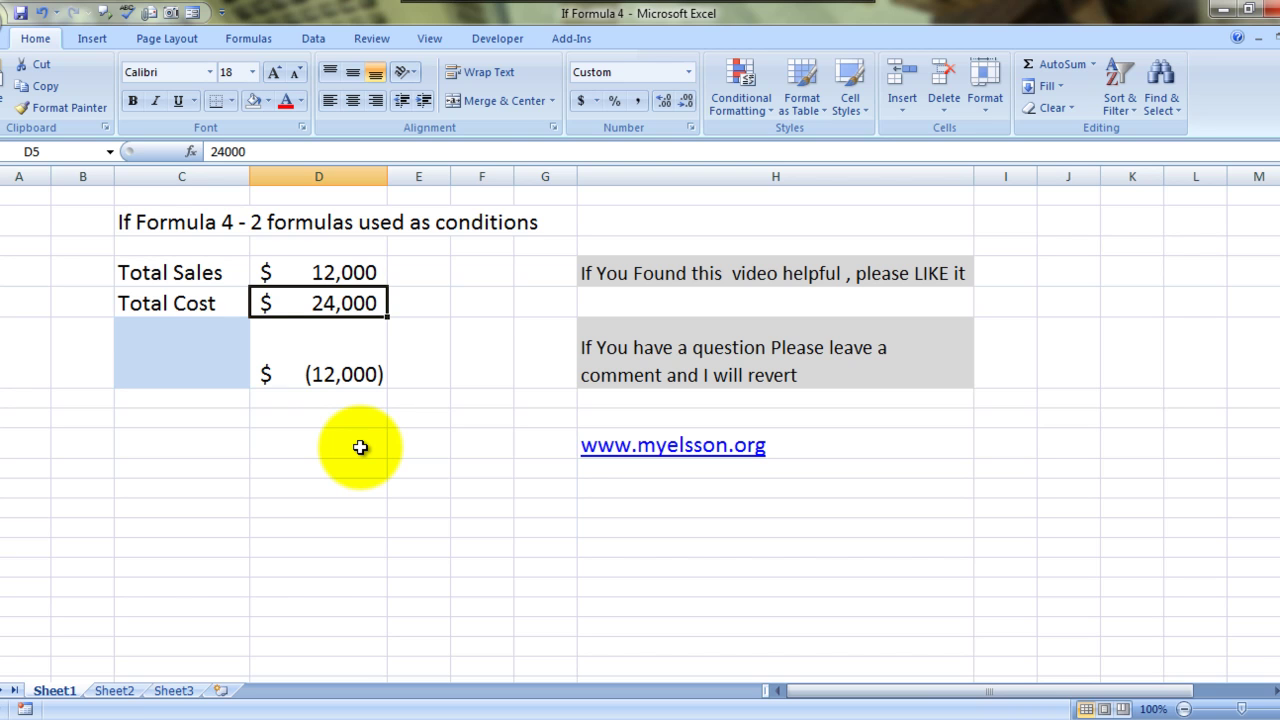
pyautogui.press('Down')
pyautogui.press('Down')
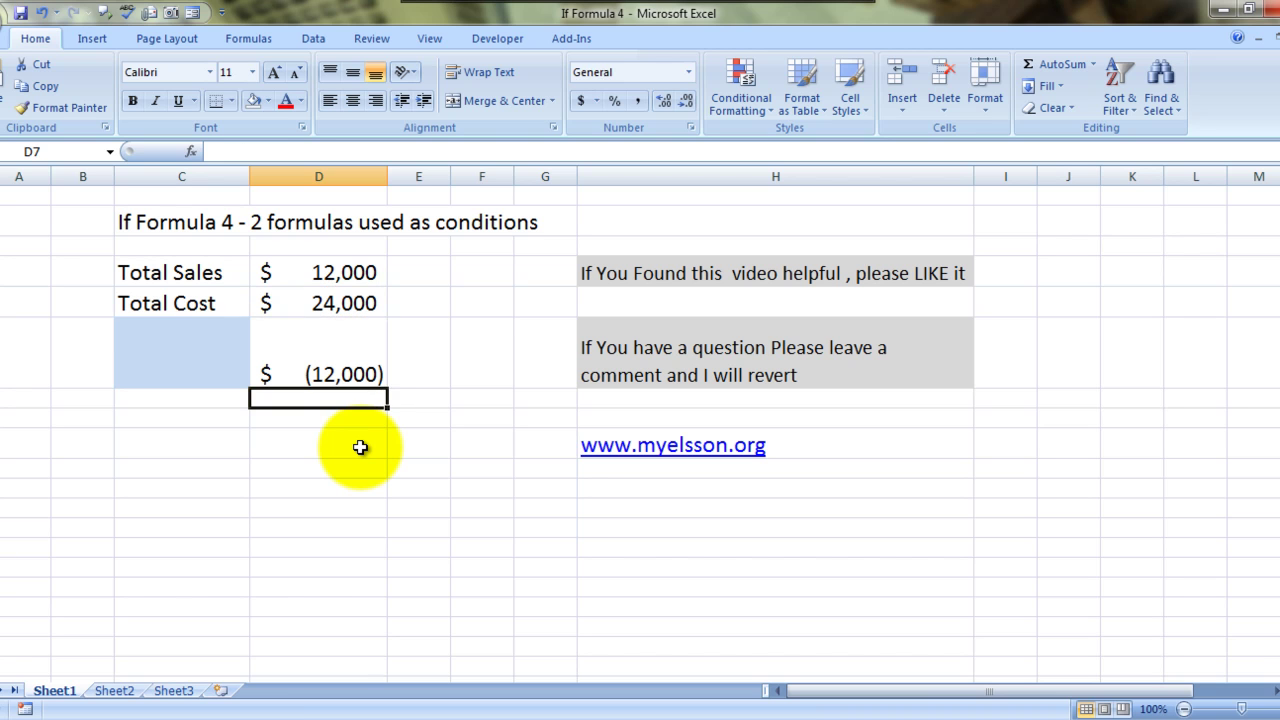
pyautogui.press('Up')
pyautogui.press('Left')
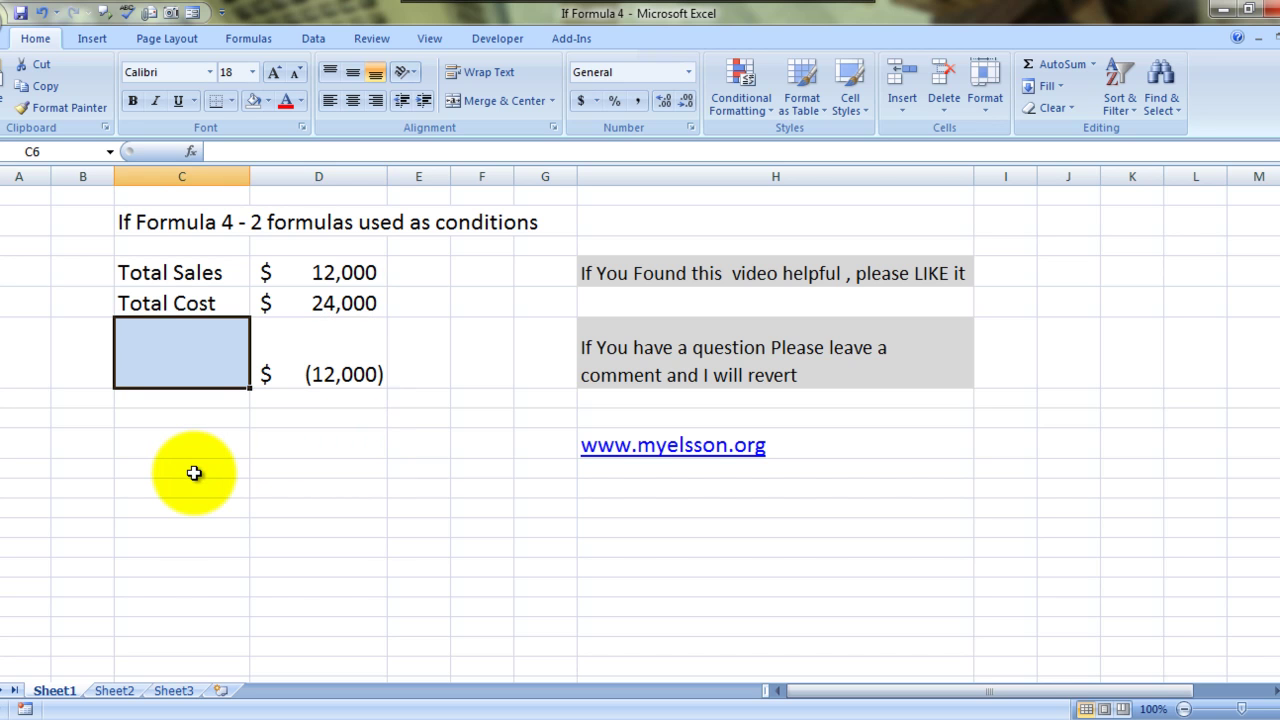
# Start an IF formula in C6 testing whether Total Sales D4 exceeds Total Cost D5.
pyautogui.write('=if')
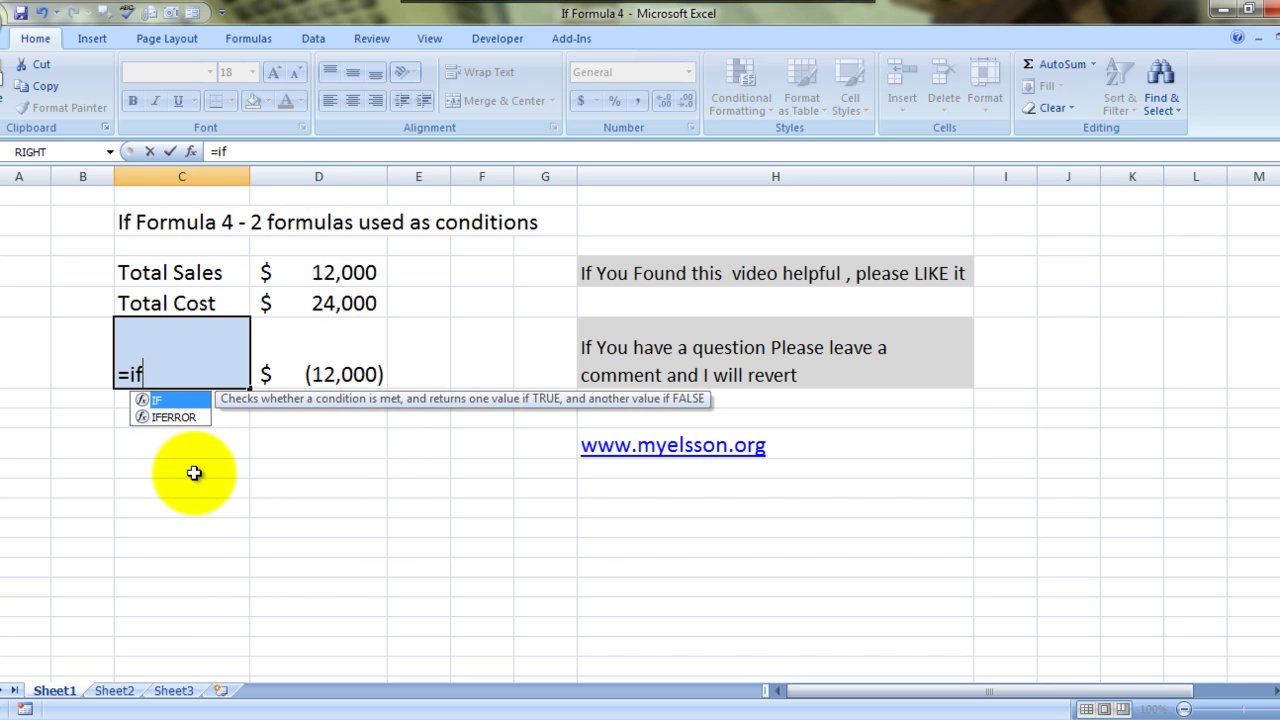
pyautogui.press('Tab')
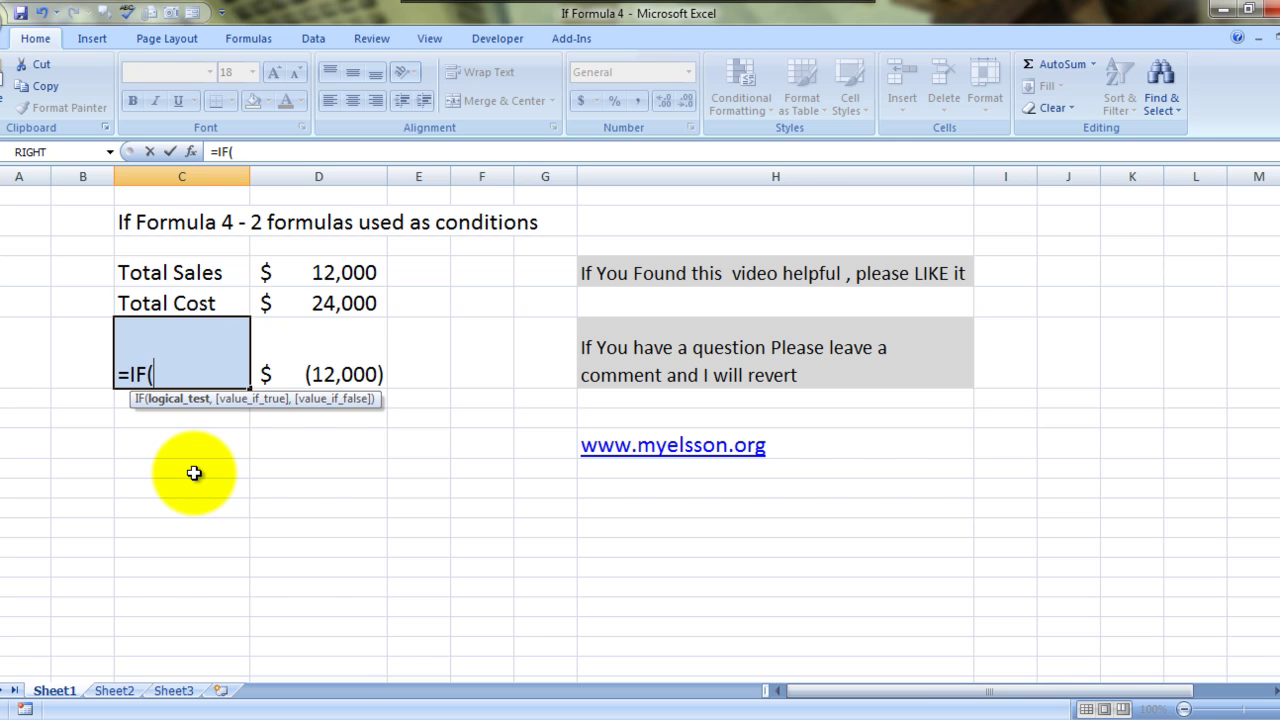
pyautogui.press('Up')
pyautogui.press('Up')
pyautogui.press('Right')
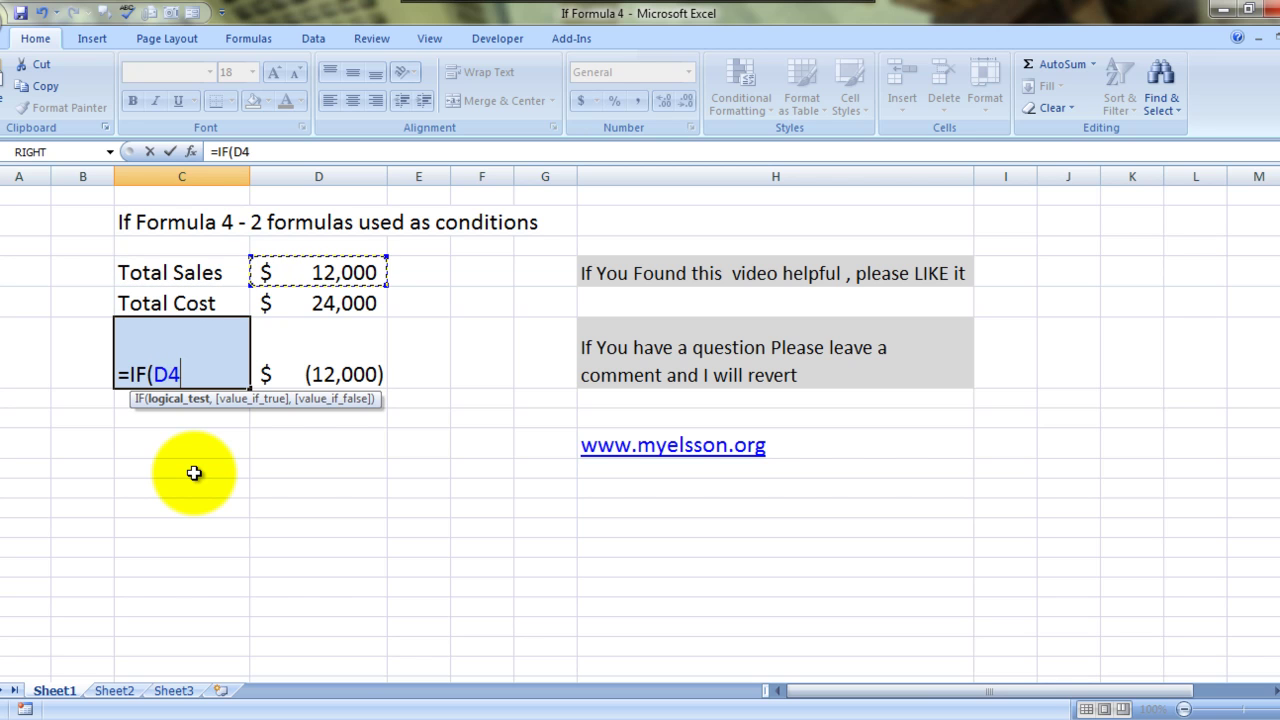
pyautogui.write('>')
pyautogui.press('Down')
pyautogui.press('Up')
pyautogui.press('Up')
pyautogui.press('Up')
pyautogui.press('Right')
pyautogui.press('Down')
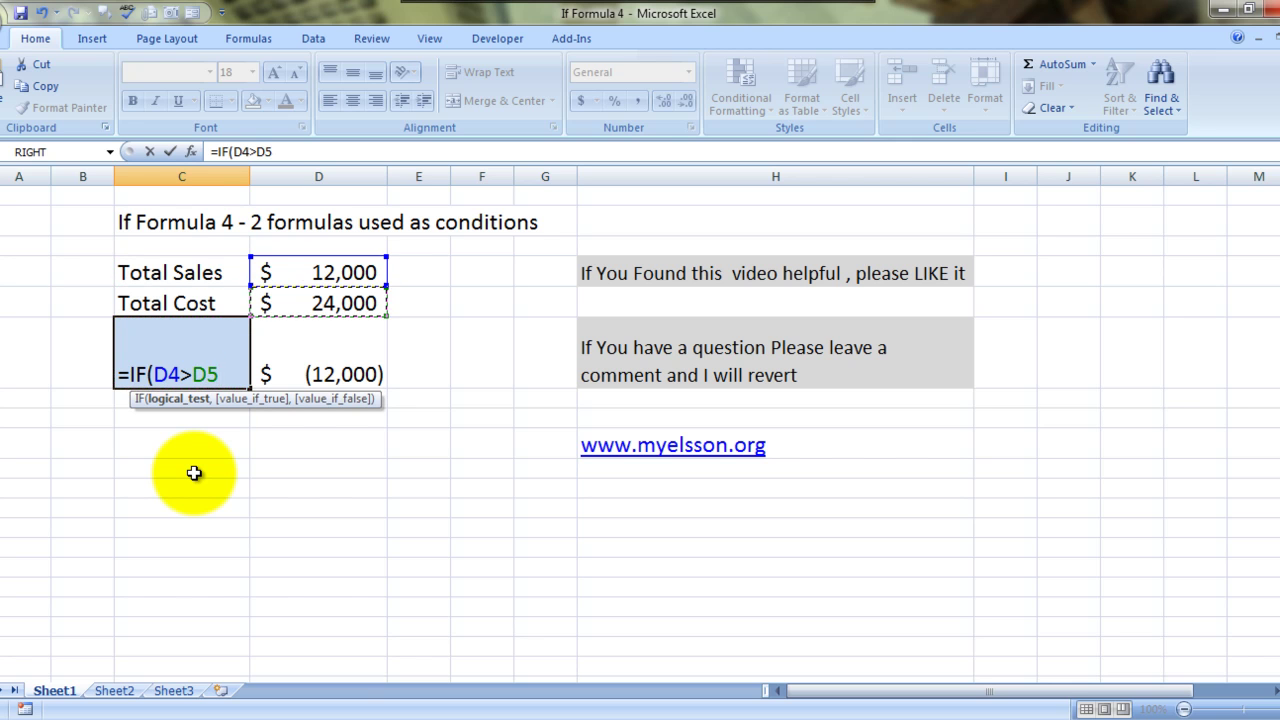
# Finish the IF with results "net Profit" and "Net Loss", so C6 shows Net Loss.
pyautogui.write(',"')
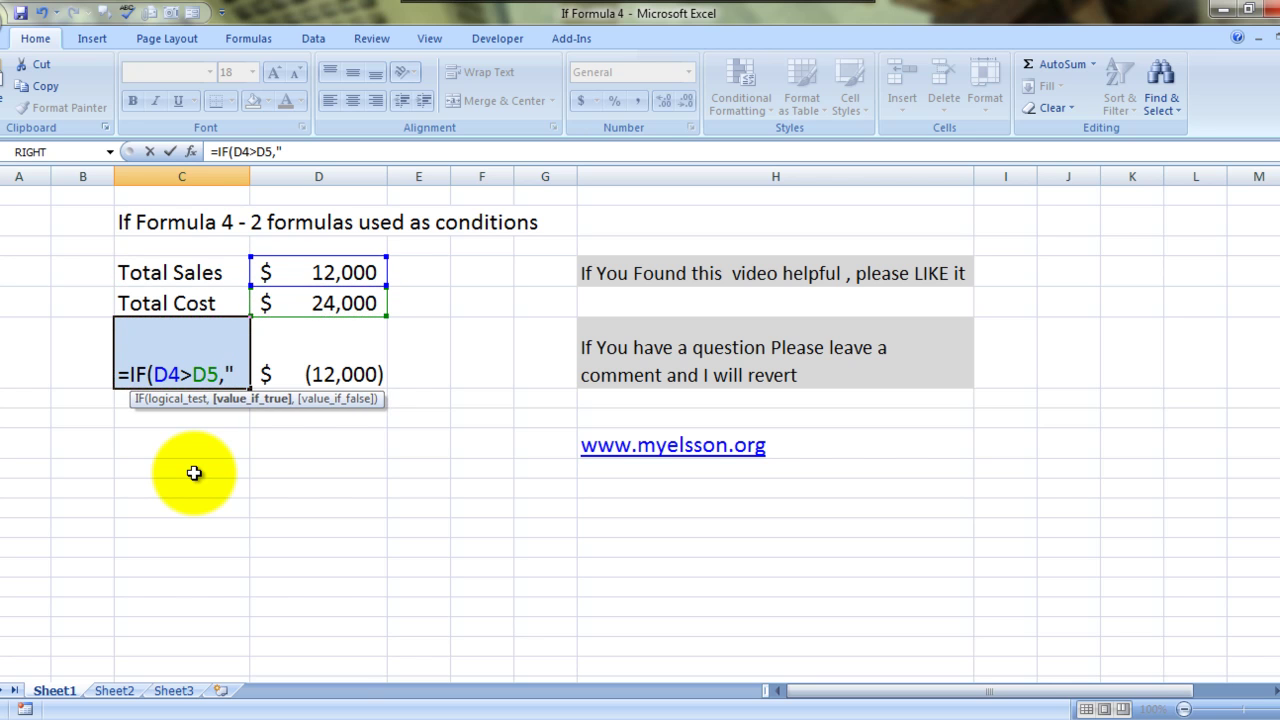
pyautogui.write('net Pr')
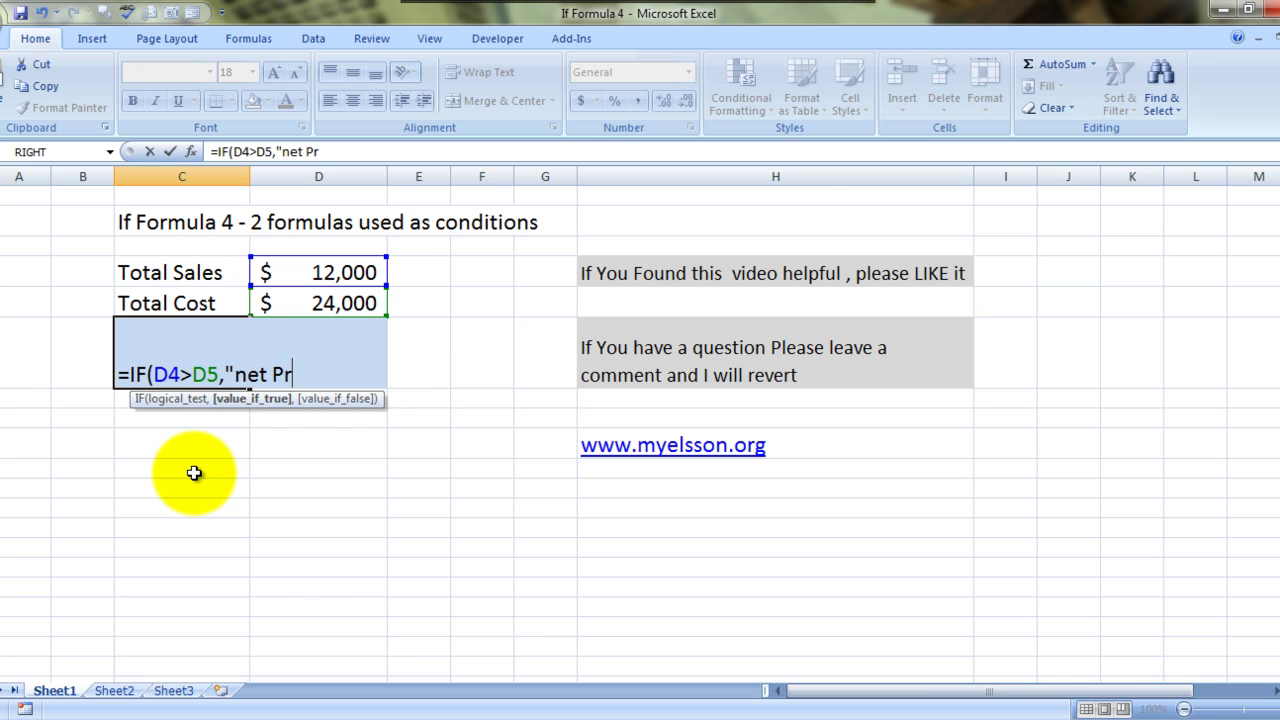
pyautogui.write('ofit')
pyautogui.write(')')
pyautogui.press('BackSpace')
pyautogui.write('"')
pyautogui.write(',"')
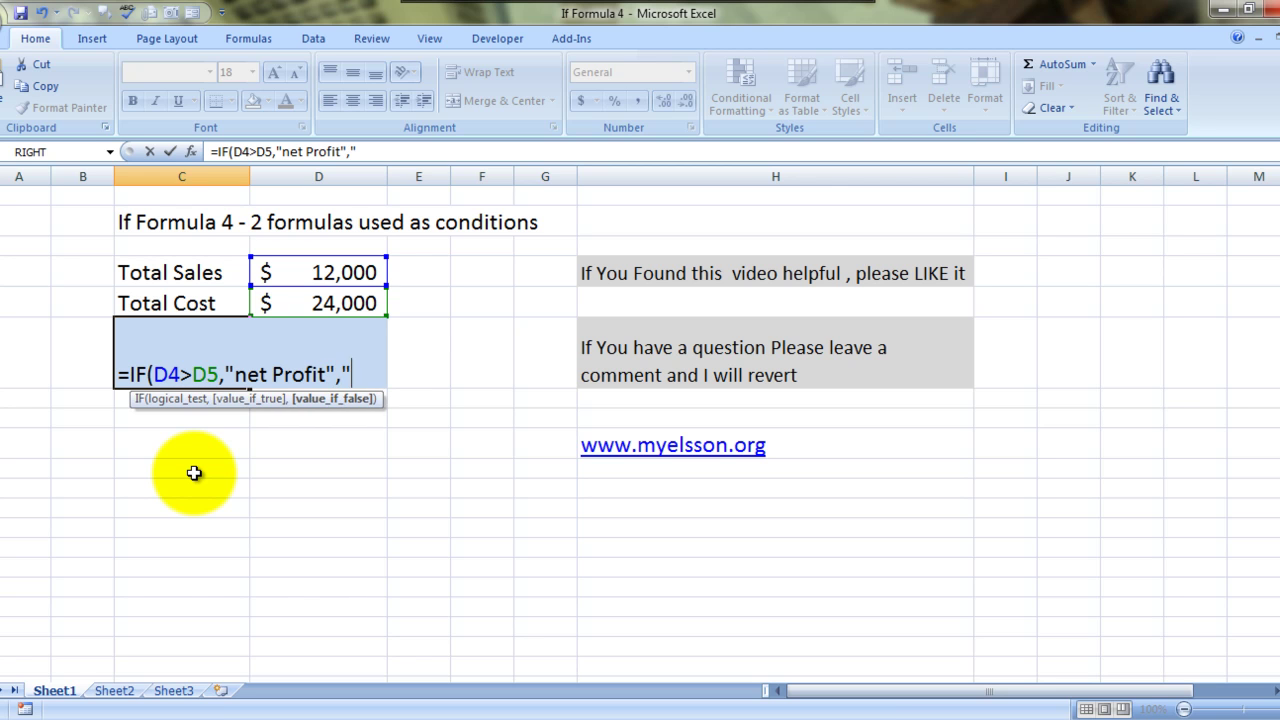
pyautogui.write('Net')
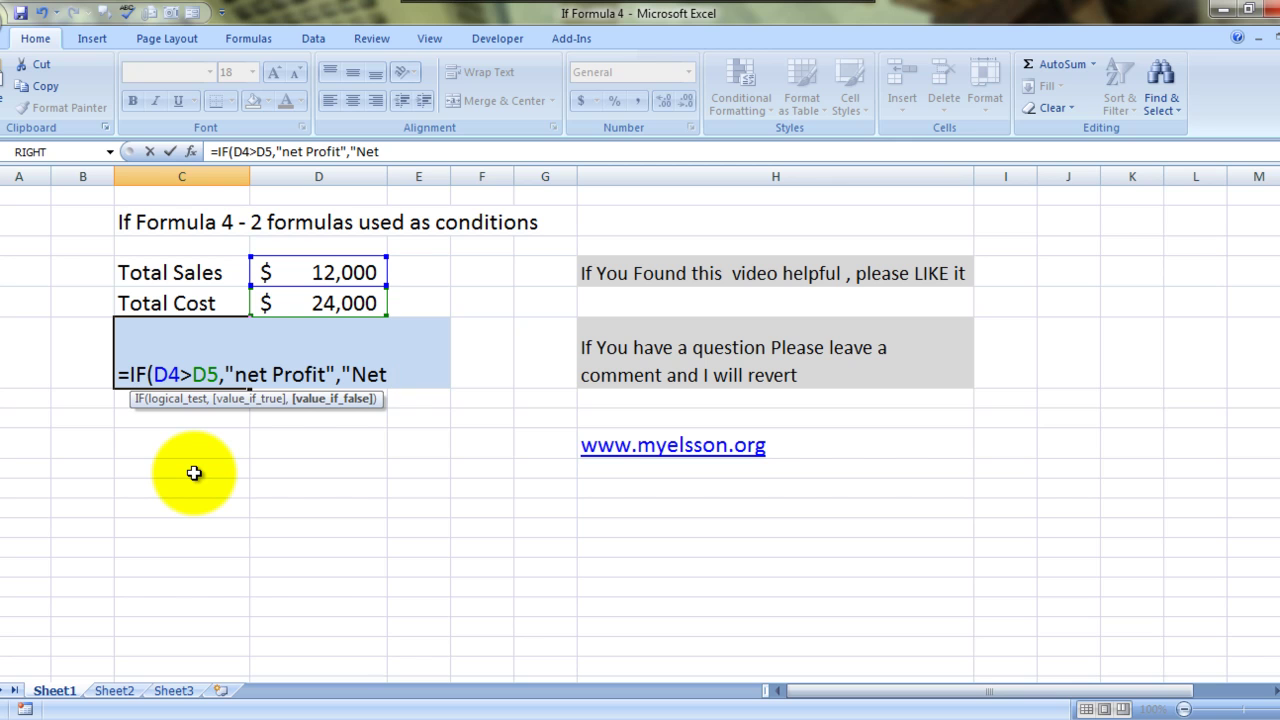
pyautogui.write(' Loss')
pyautogui.write('")')
pyautogui.press('Return')
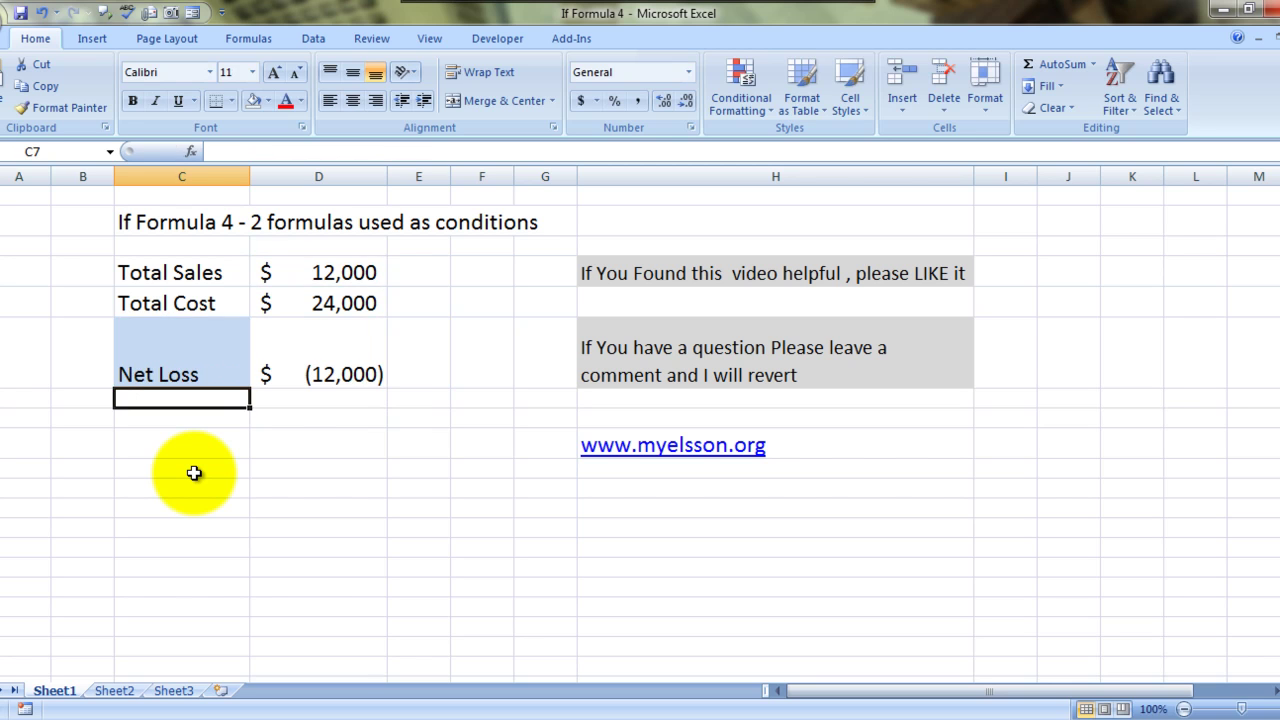
pyautogui.press('Up')
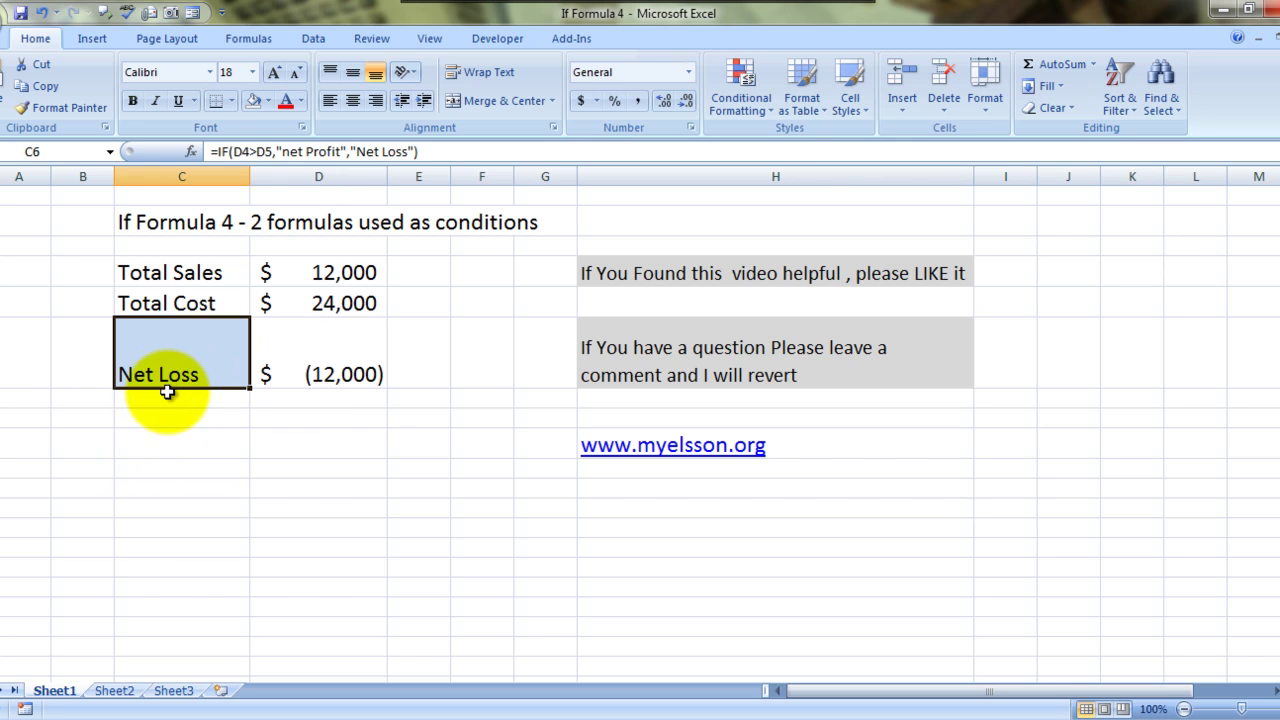
# Clear D6 and begin a new IF formula testing D4>D5.
pyautogui.click(340, 371)
pyautogui.press('Delete')
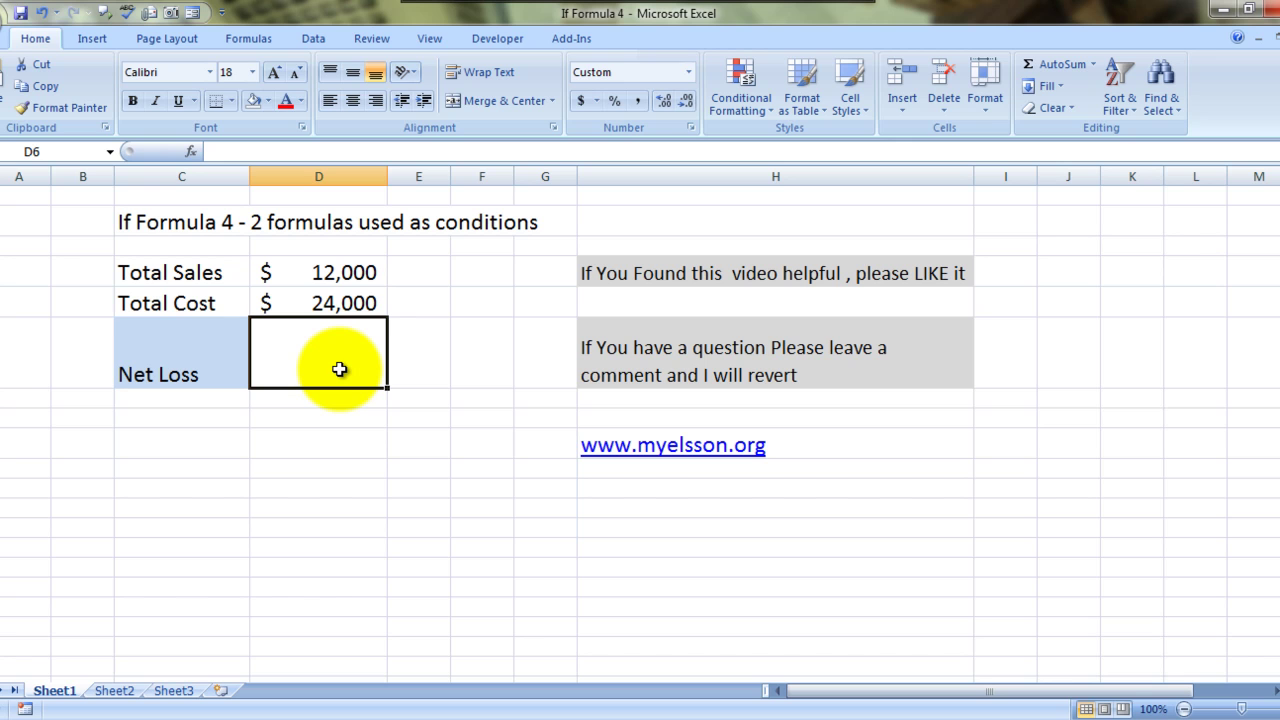
pyautogui.write('=')
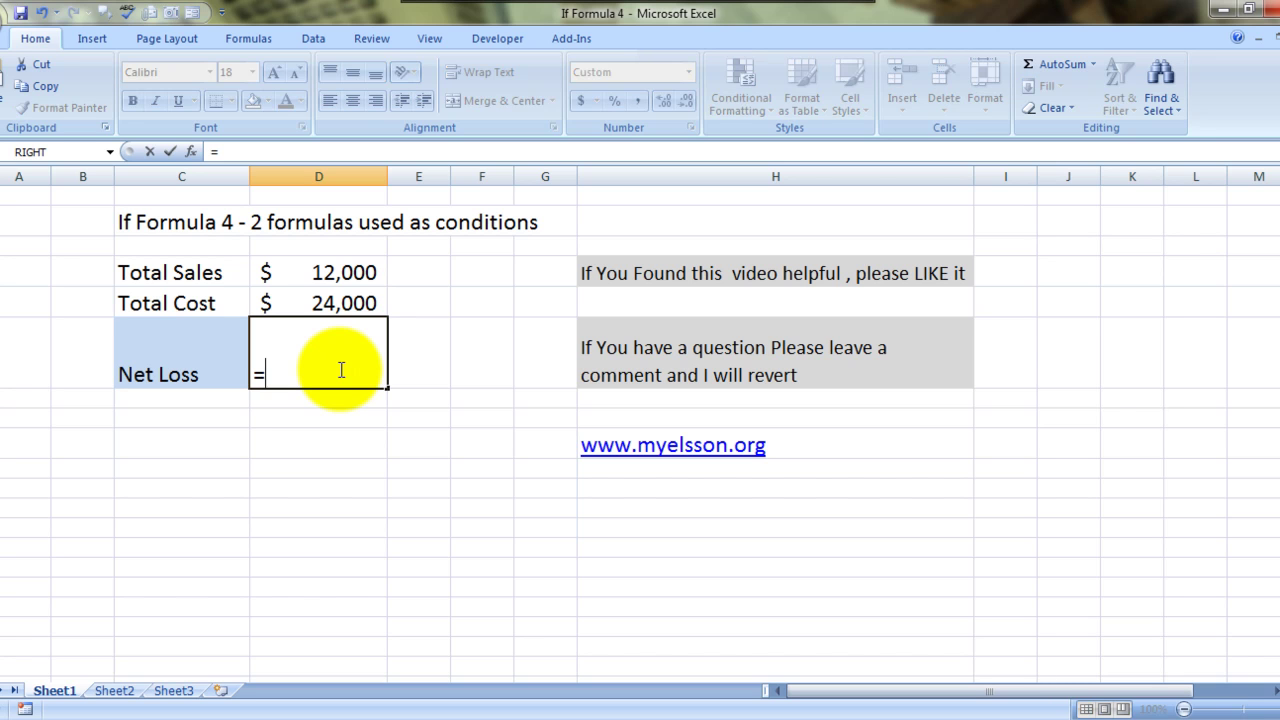
pyautogui.write('=')
pyautogui.press('BackSpace')
pyautogui.write('i')
pyautogui.press('Tab')
pyautogui.press('Up')
pyautogui.press('Up')
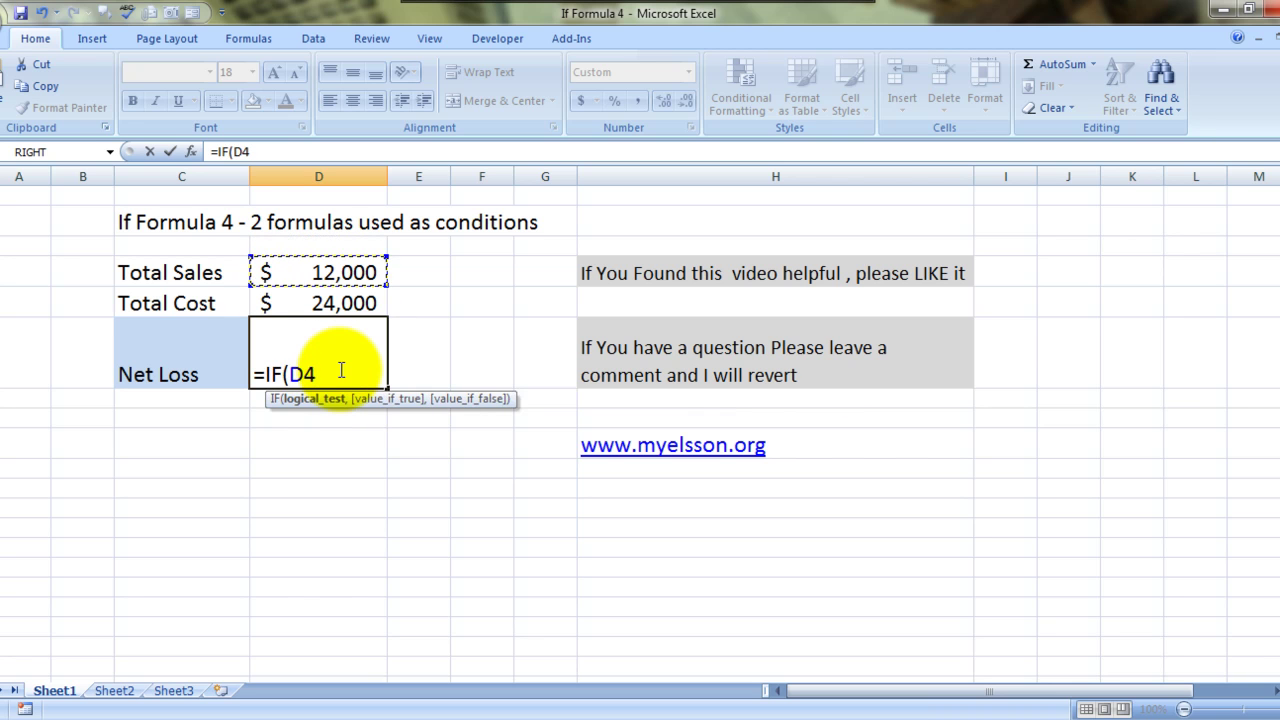
pyautogui.write('>')
pyautogui.click(350, 306)
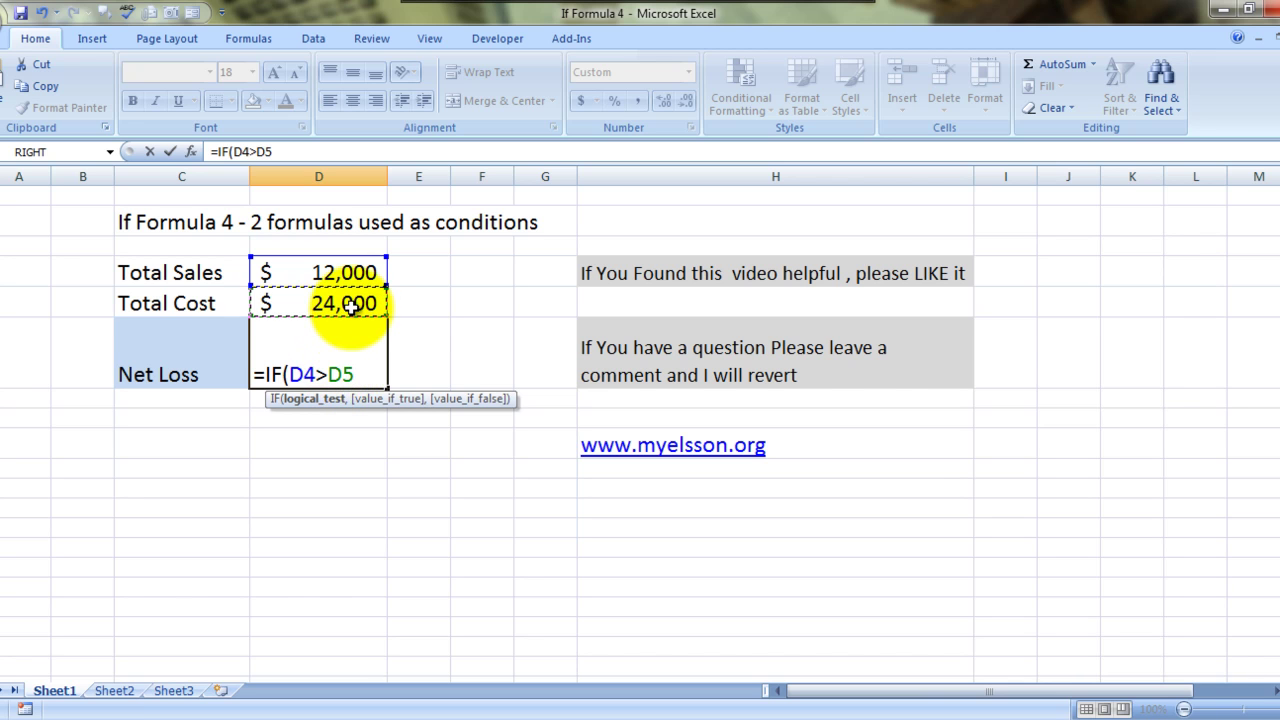
pyautogui.write(',')
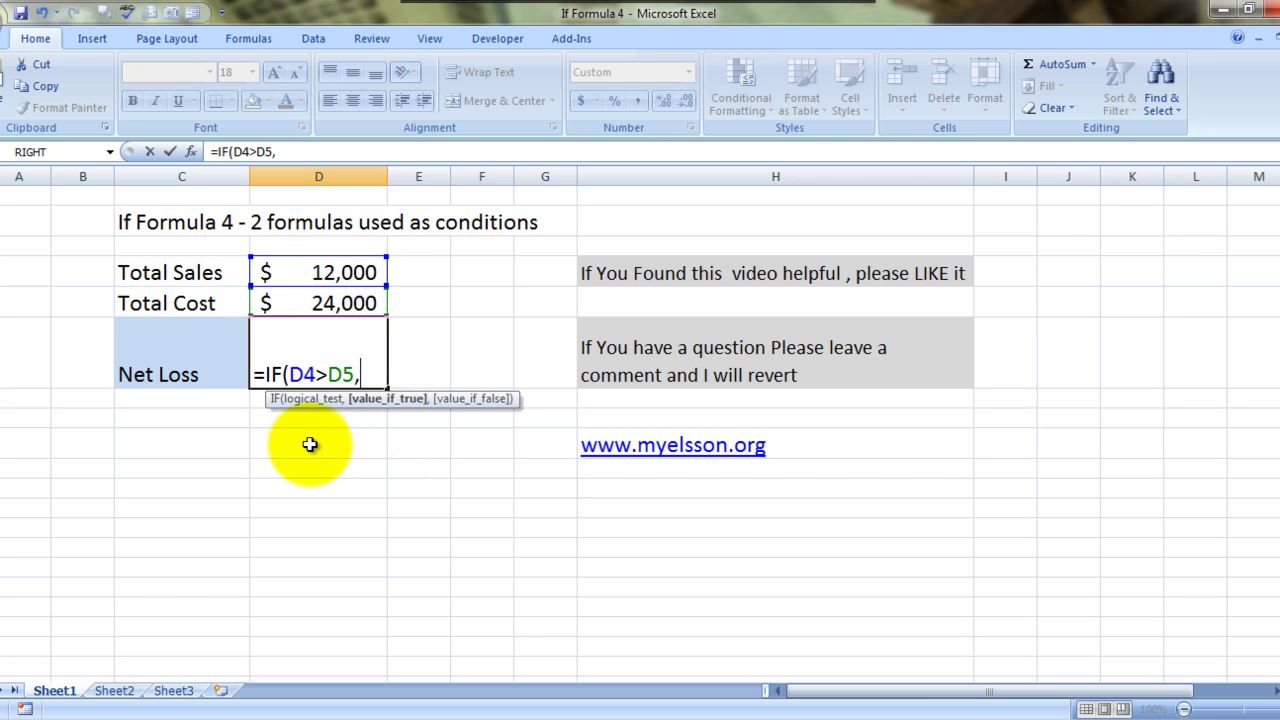
# Complete the IF with results D4-D5 and D5-D4, so D6 shows $12,000.
pyautogui.click(325, 270)
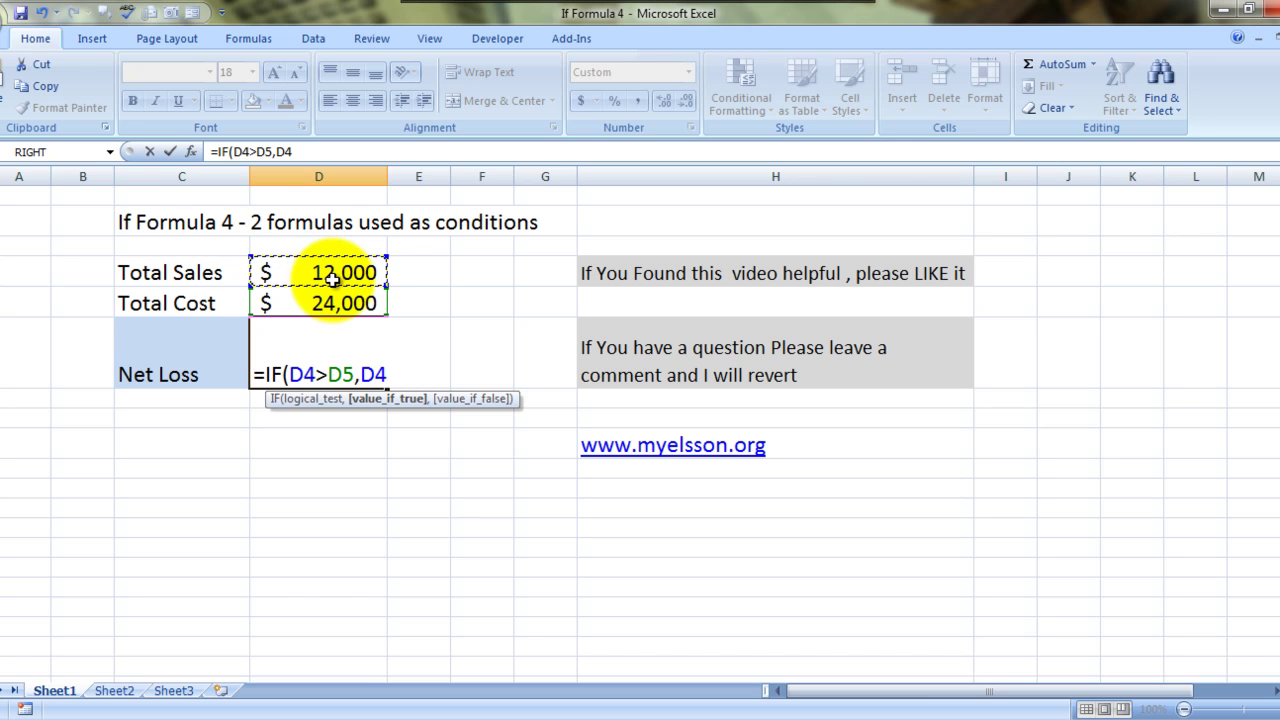
pyautogui.write('-')
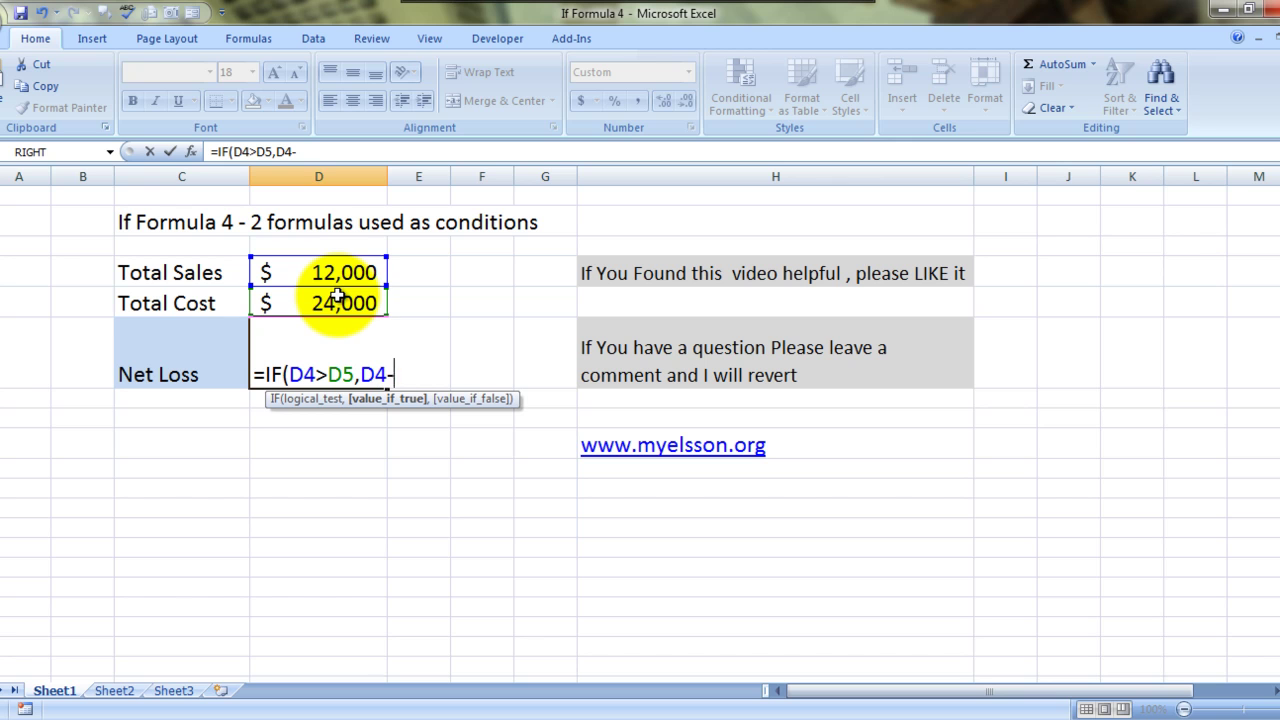
pyautogui.click(338, 294)
pyautogui.write(',')
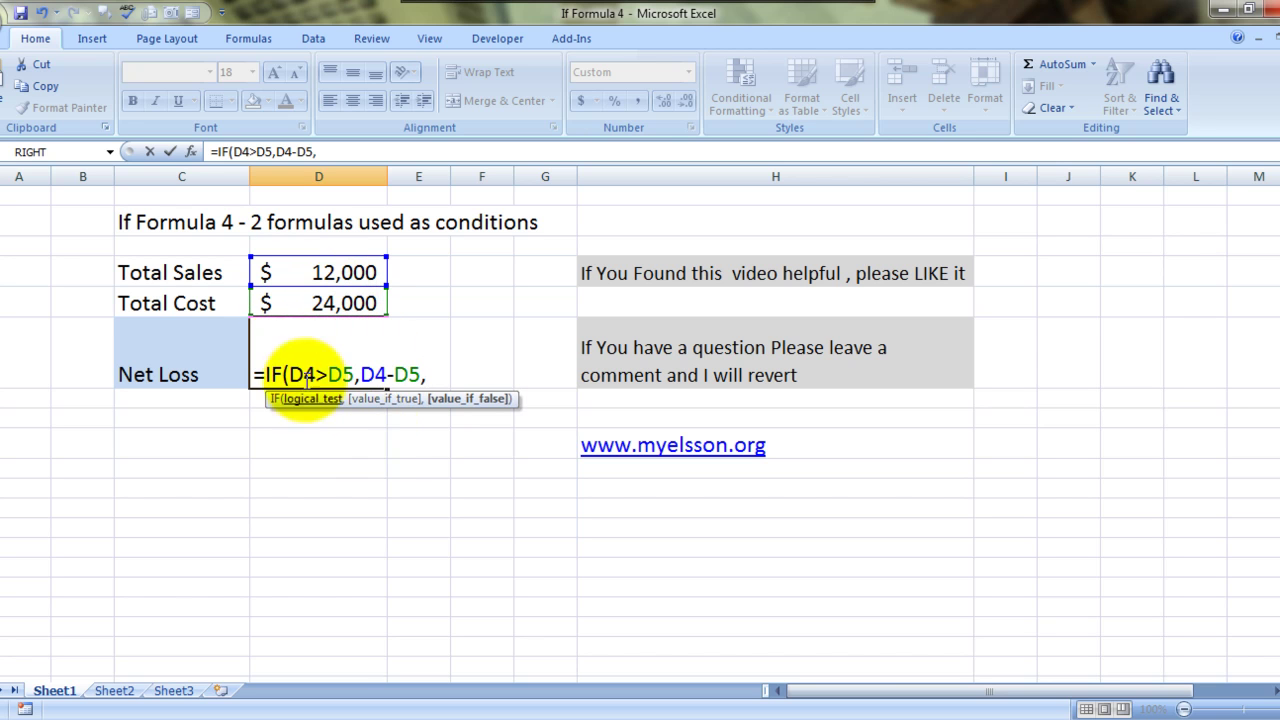
pyautogui.click(315, 302)
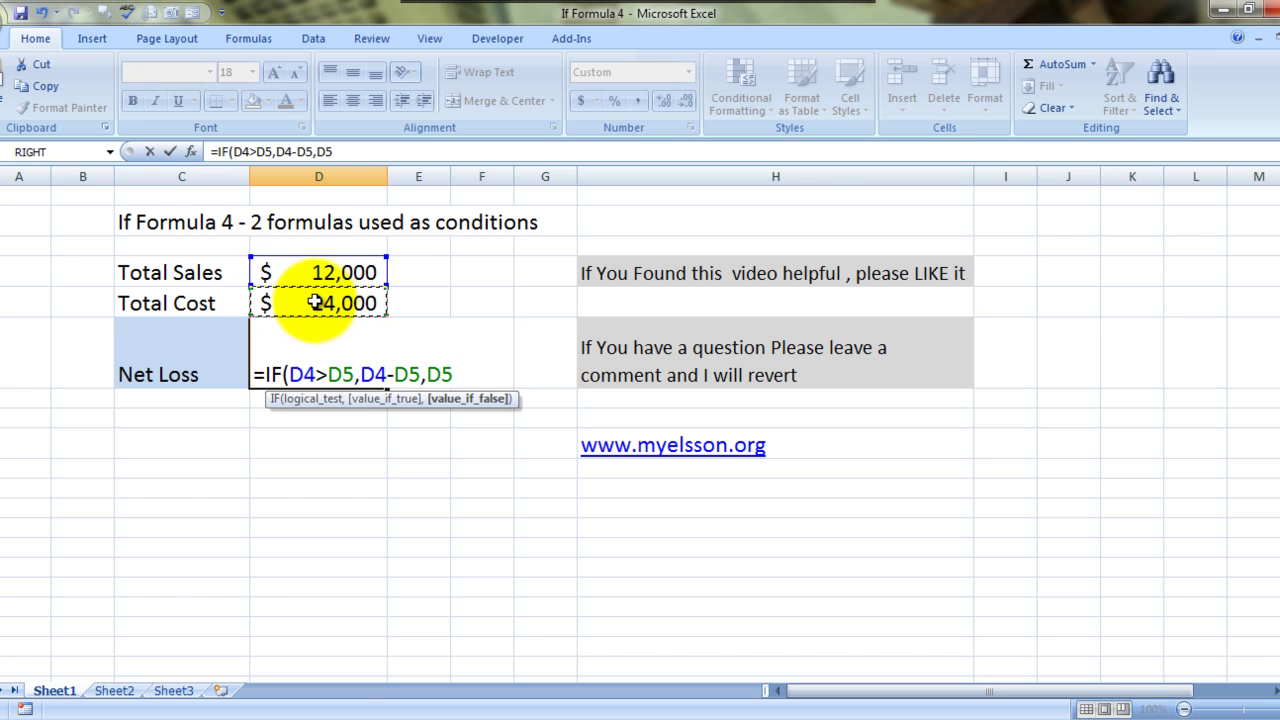
pyautogui.write('-')
pyautogui.click(316, 269)
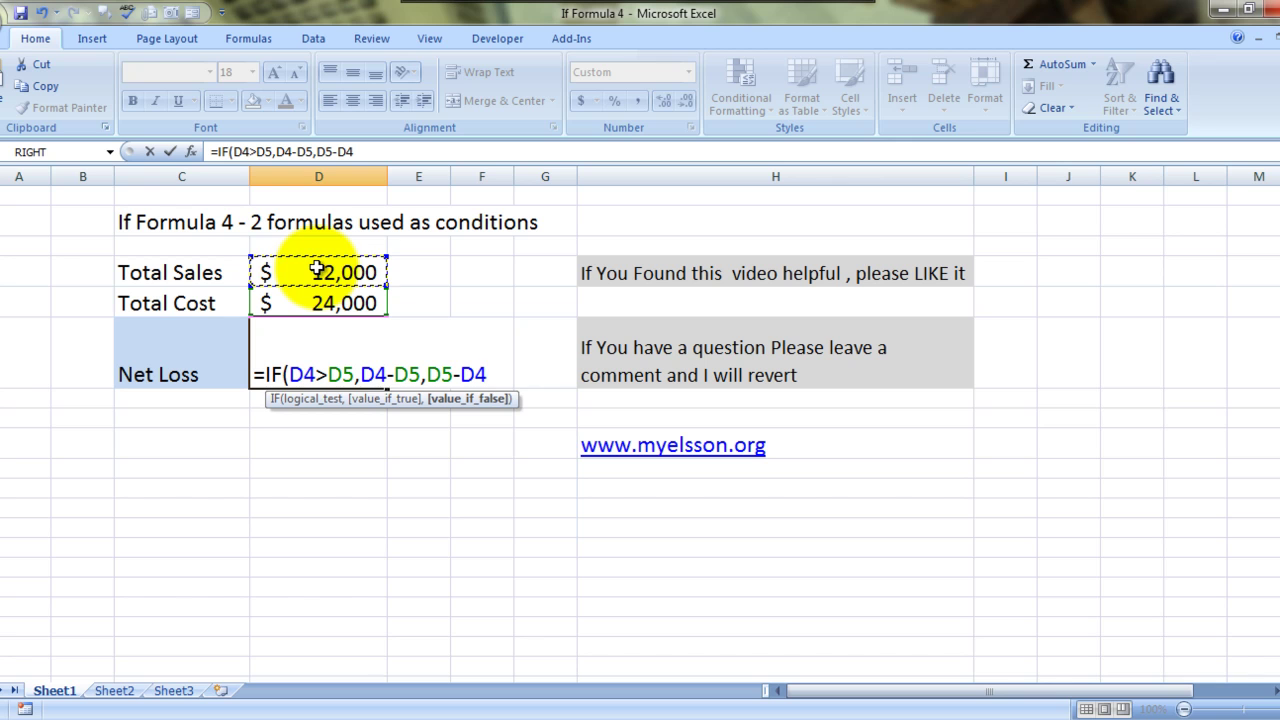
pyautogui.write(')')
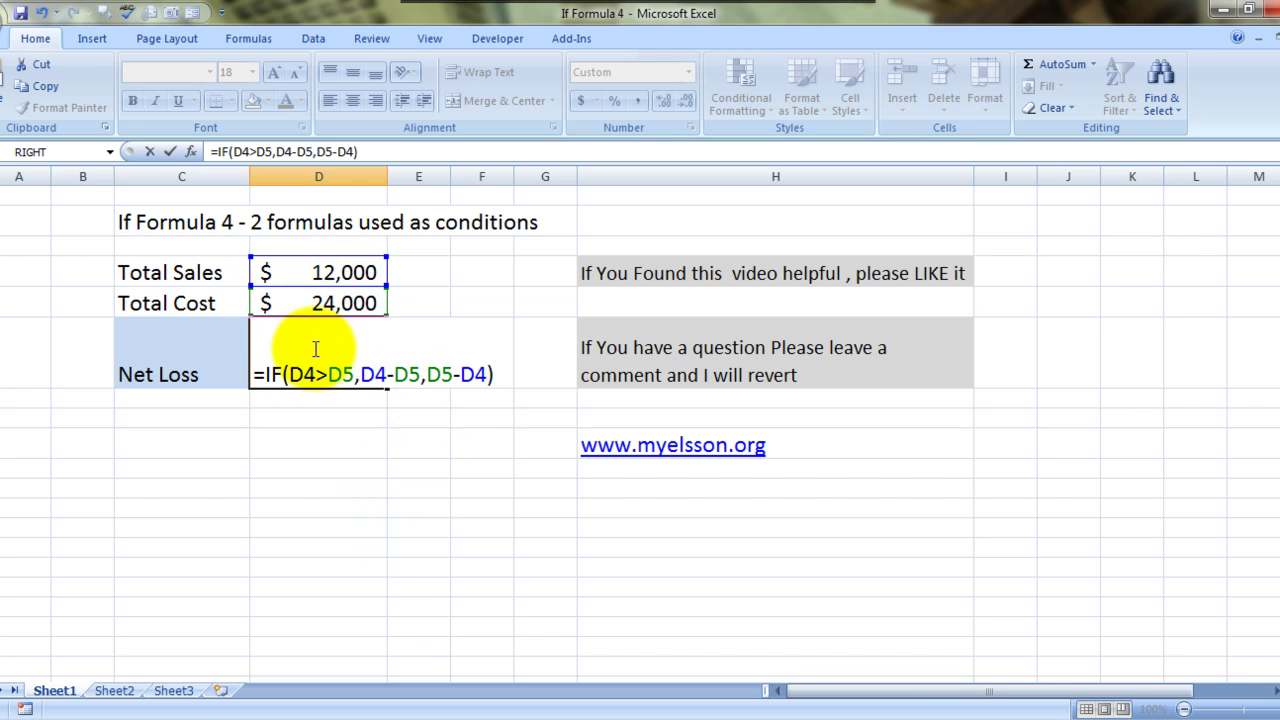
pyautogui.press('Return')
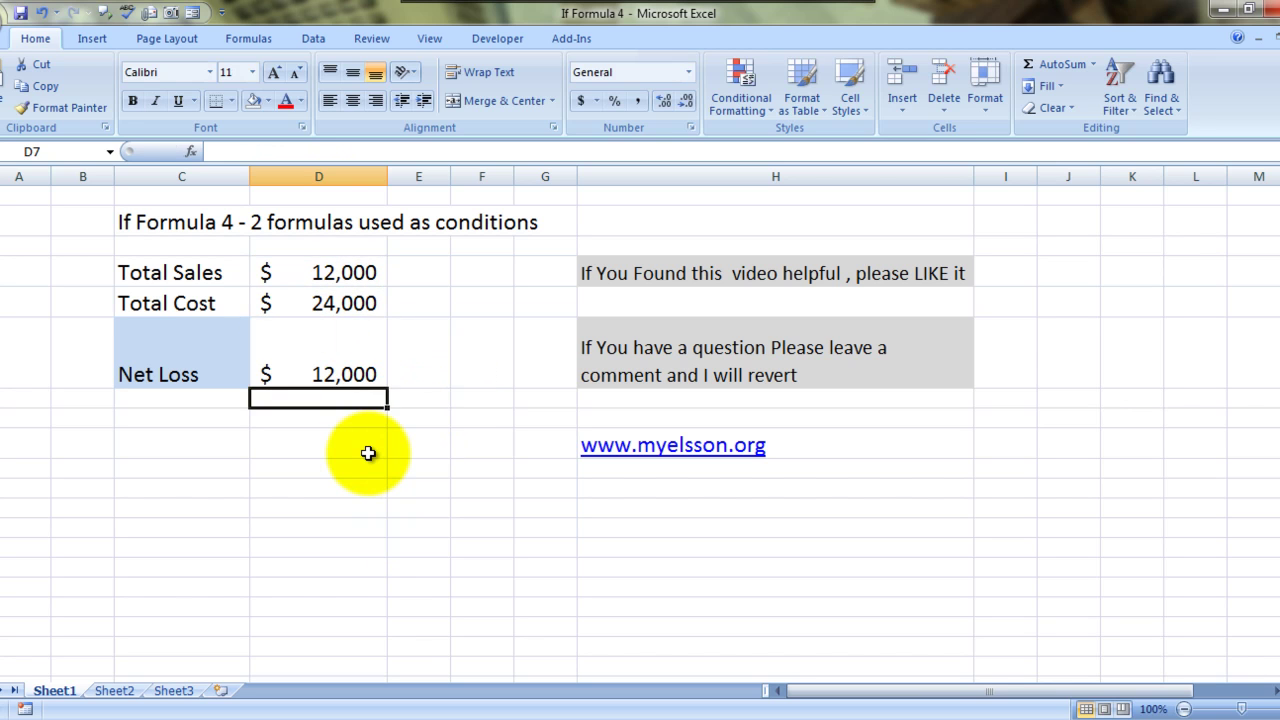
pyautogui.press('Up')
pyautogui.press('Up')
pyautogui.press('Up')
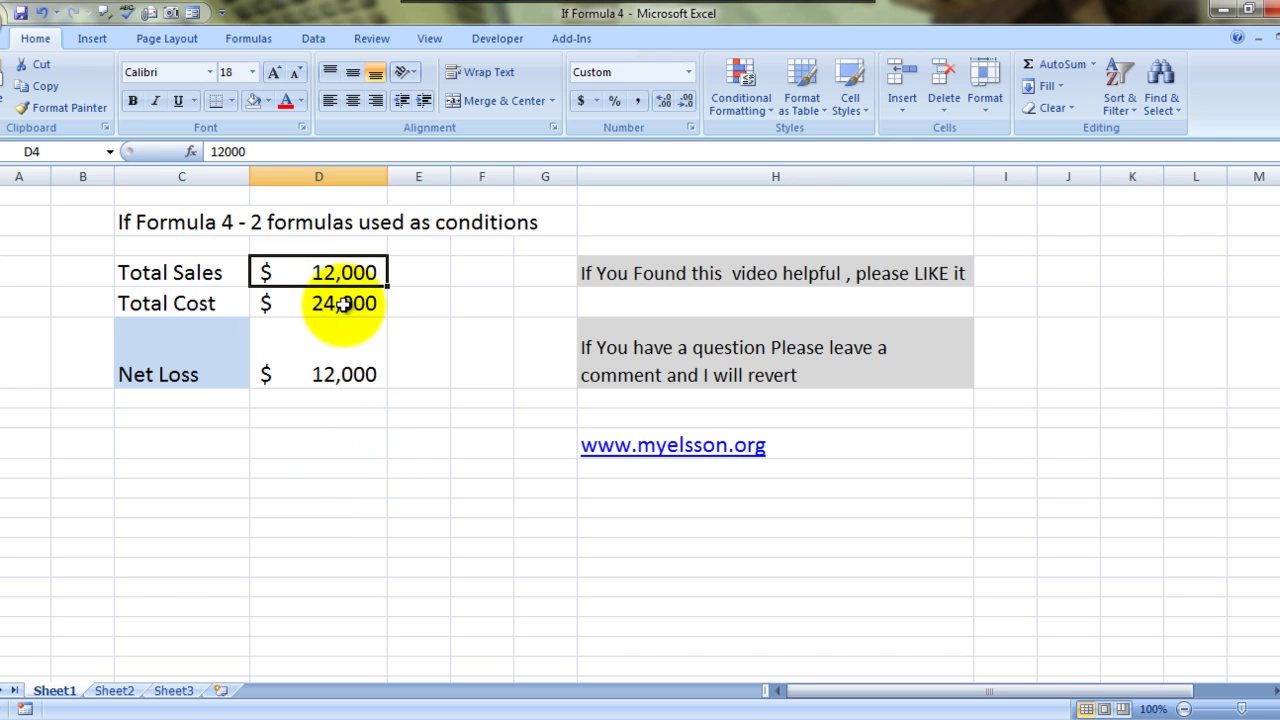
# Inspect the IF formulas behind the difference in D6 and label in C6.
pyautogui.click(340, 374)
pyautogui.press('Down')
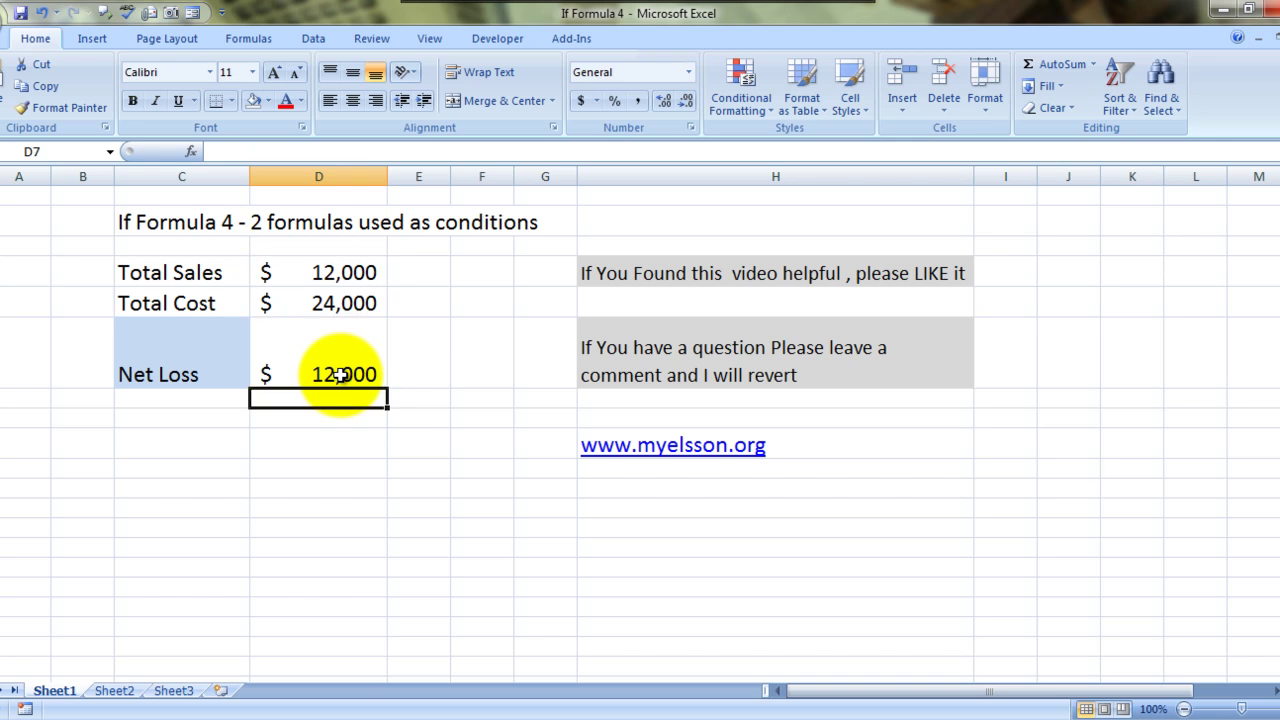
pyautogui.press('Up')
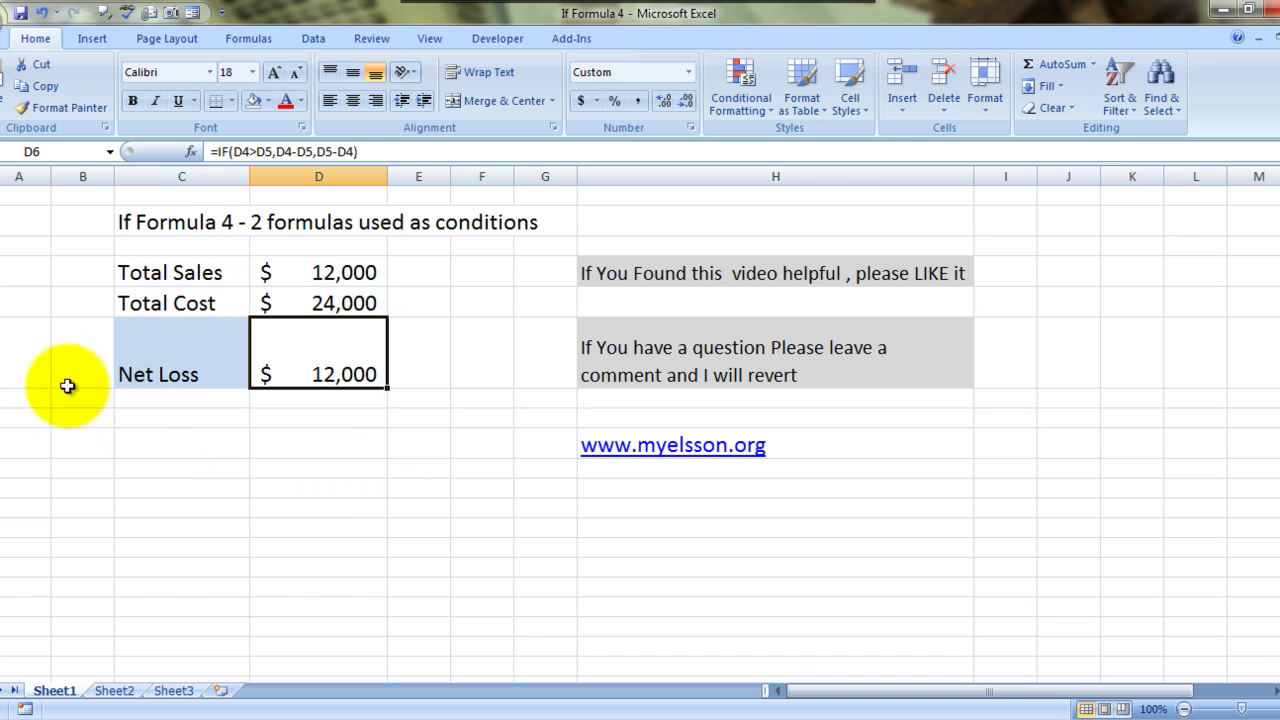
pyautogui.click(148, 376)
pyautogui.press('Right')
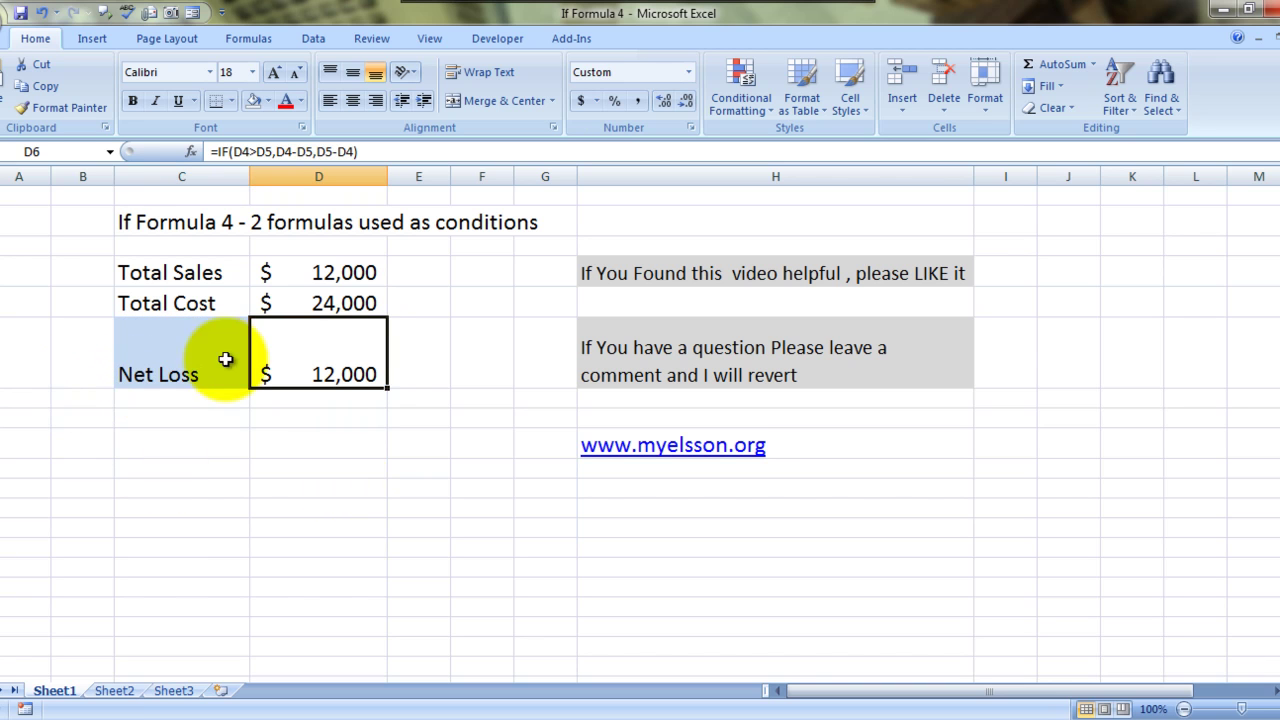
# Set Total Sales in D4 to 25,000, giving net Profit of $1,000.
pyautogui.press('Up')
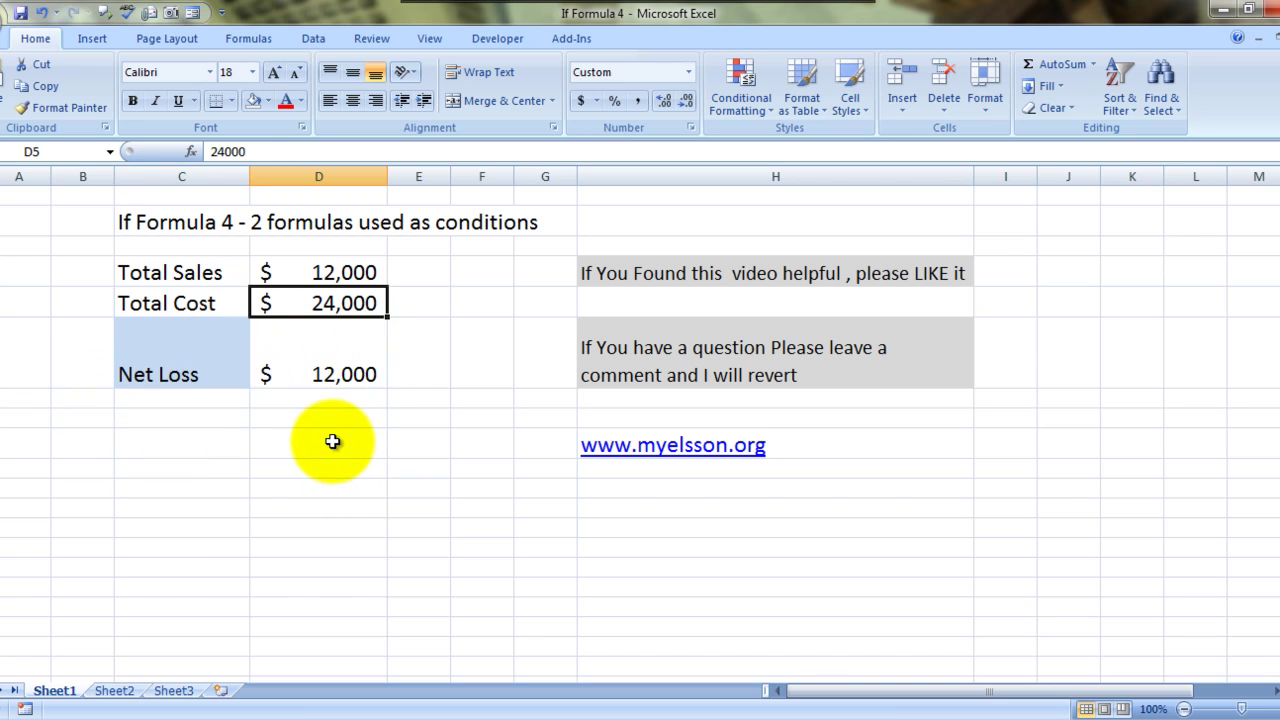
pyautogui.press('Up')
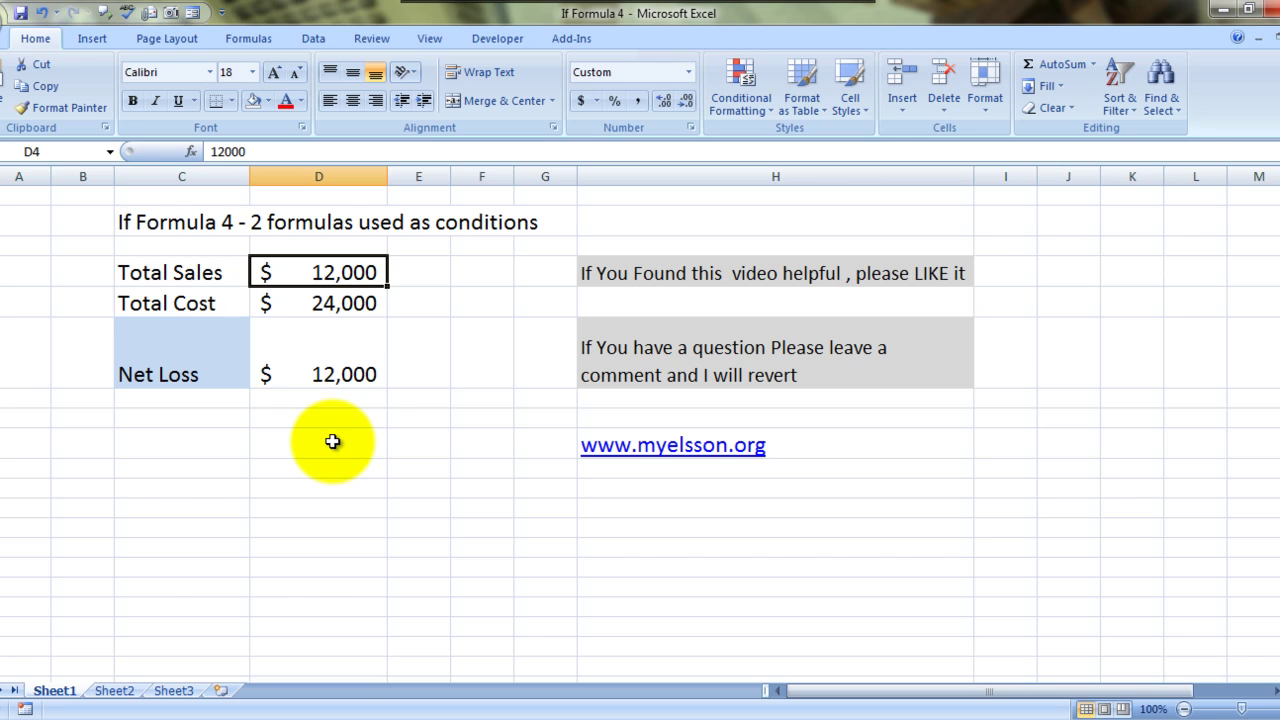
pyautogui.write('25')
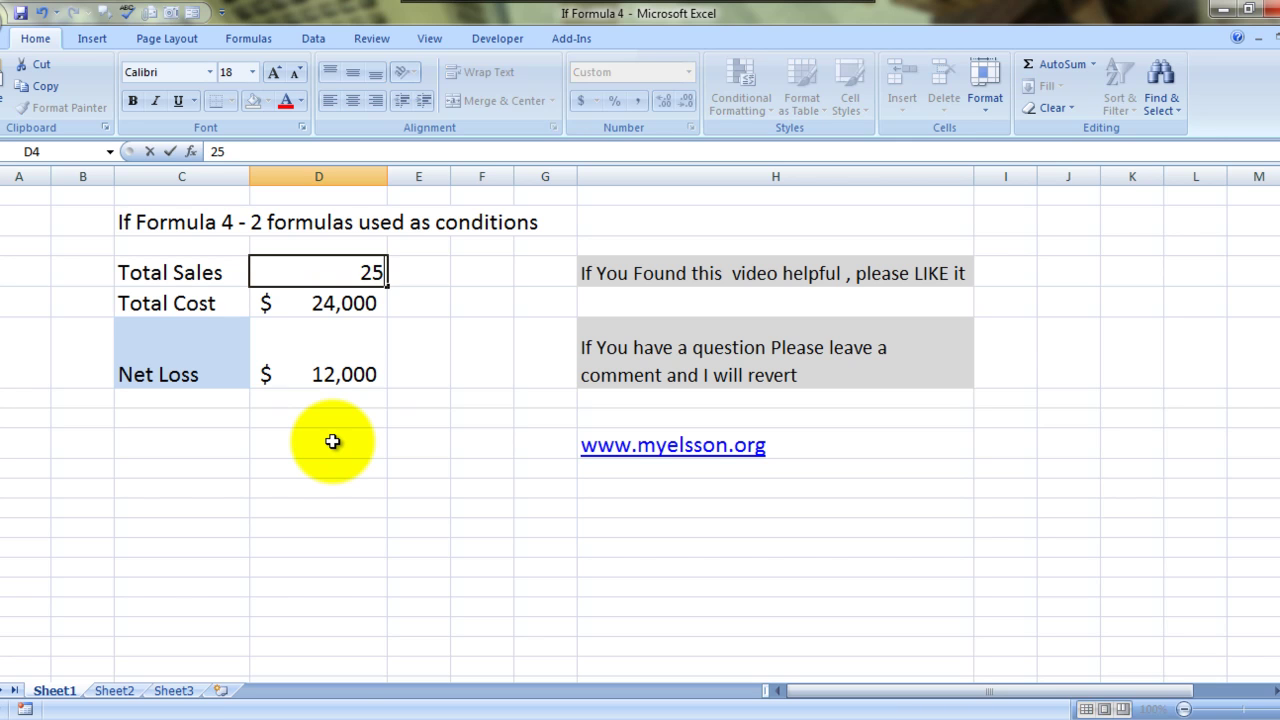
pyautogui.write(',000')
pyautogui.press('Return')
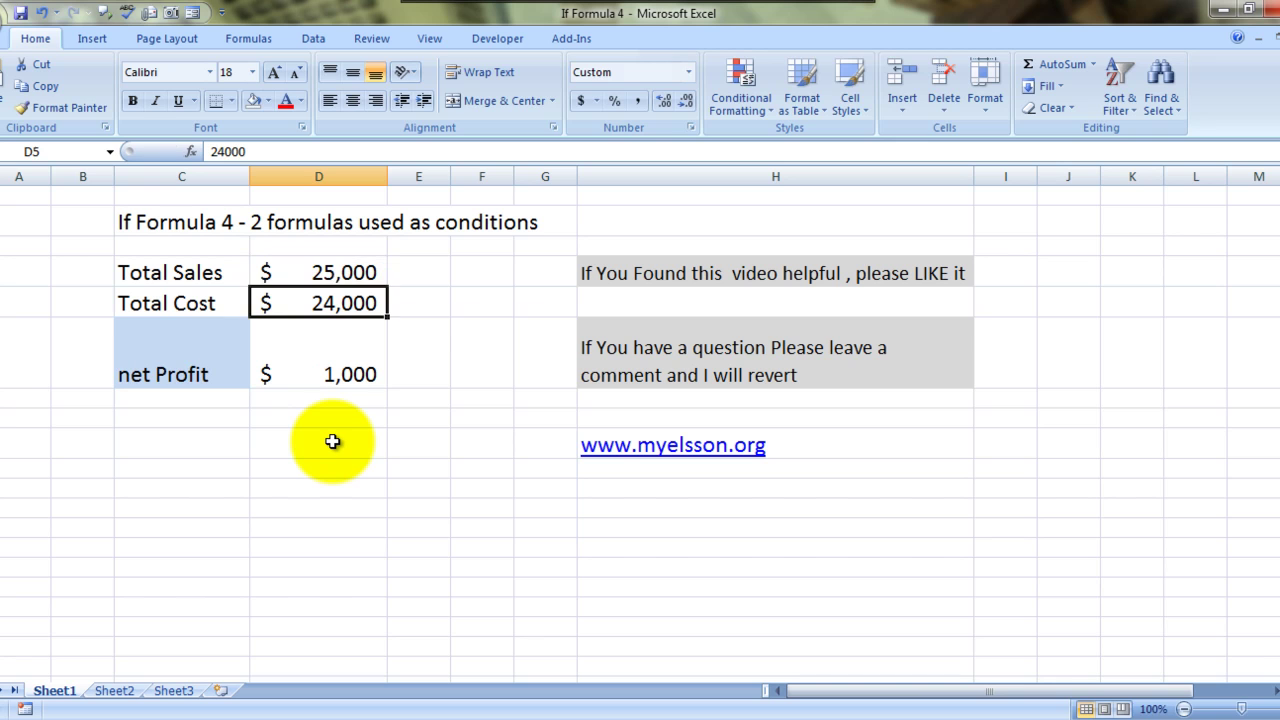
pyautogui.press('Down')
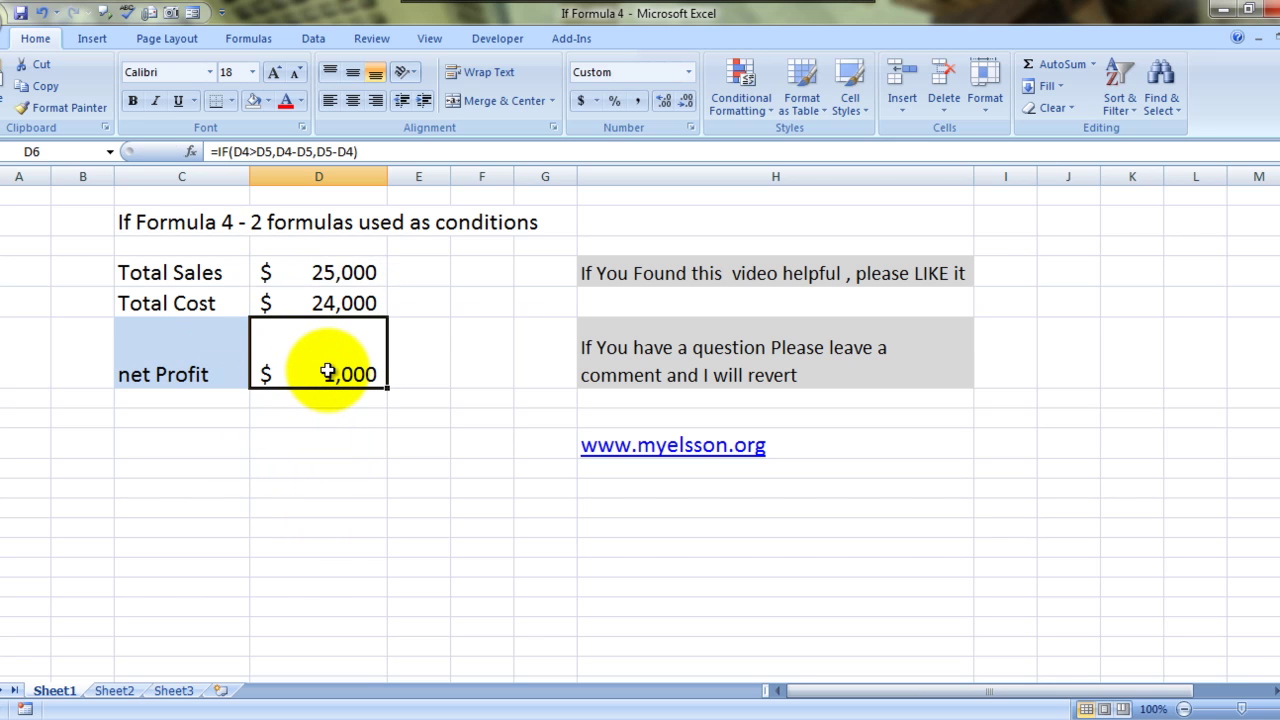
pyautogui.click(328, 400)
pyautogui.press('Up')
pyautogui.press('Up')
pyautogui.press('Right')
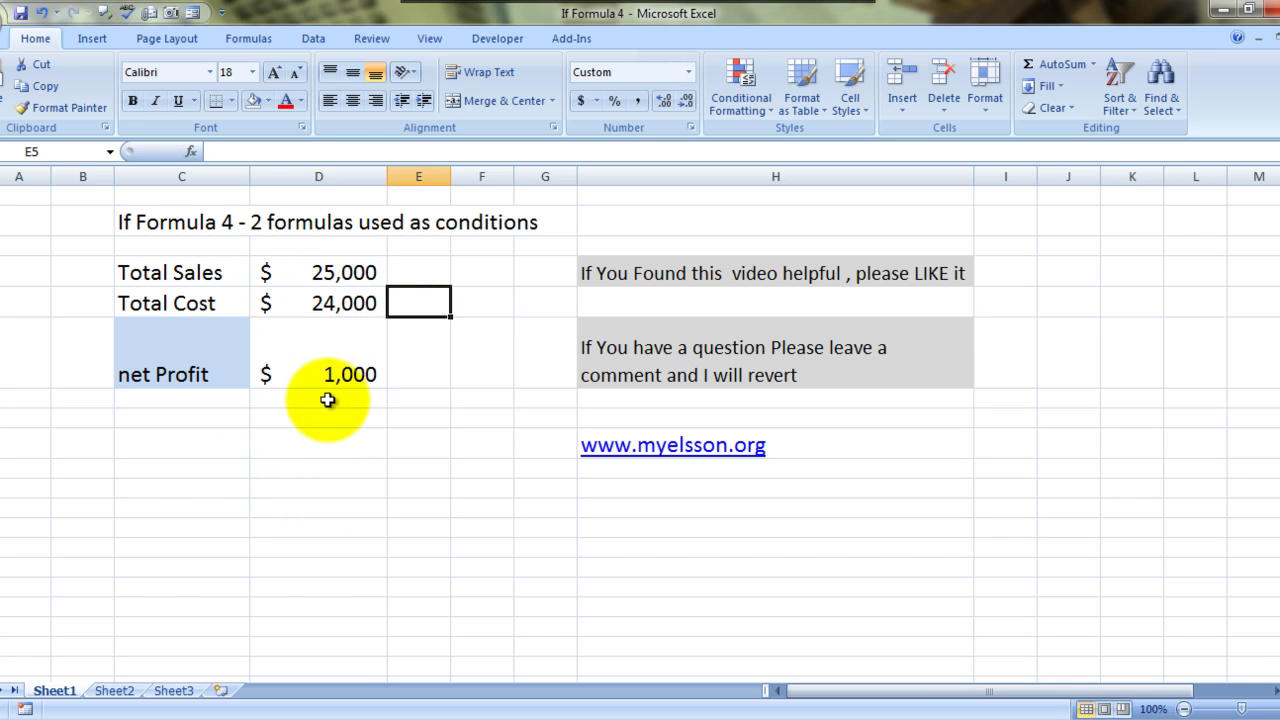
pyautogui.press('Right')
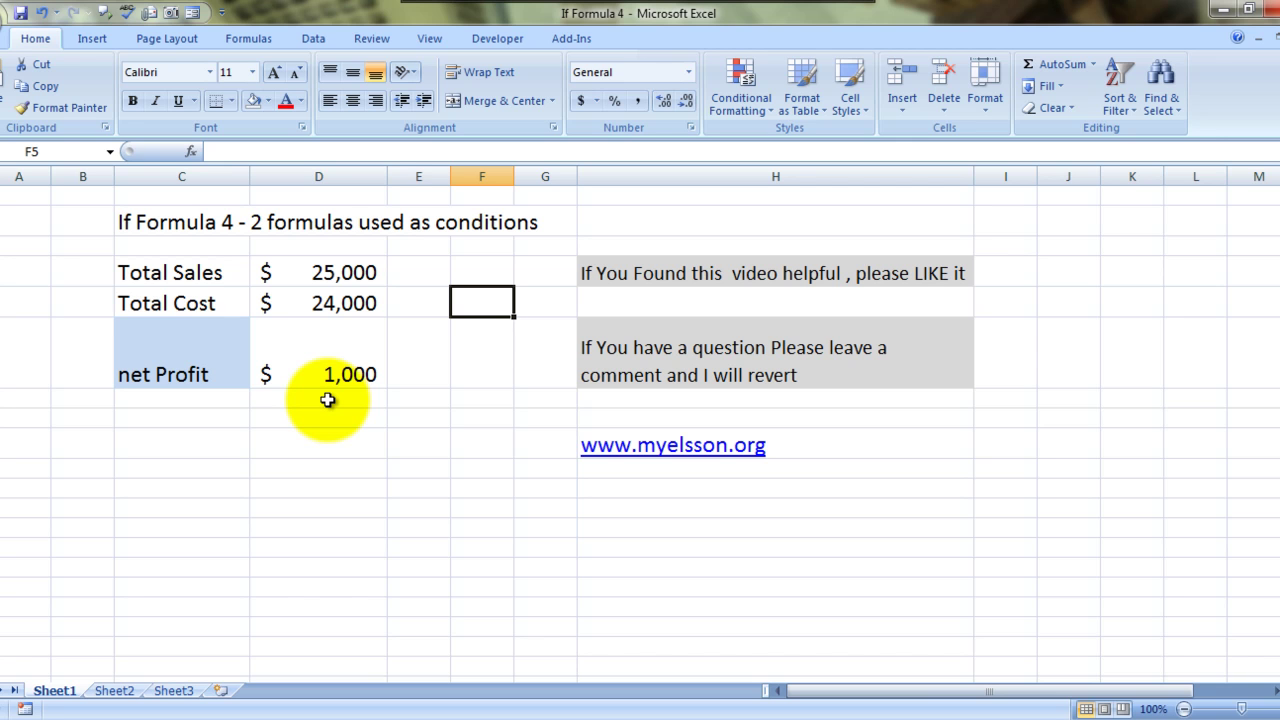